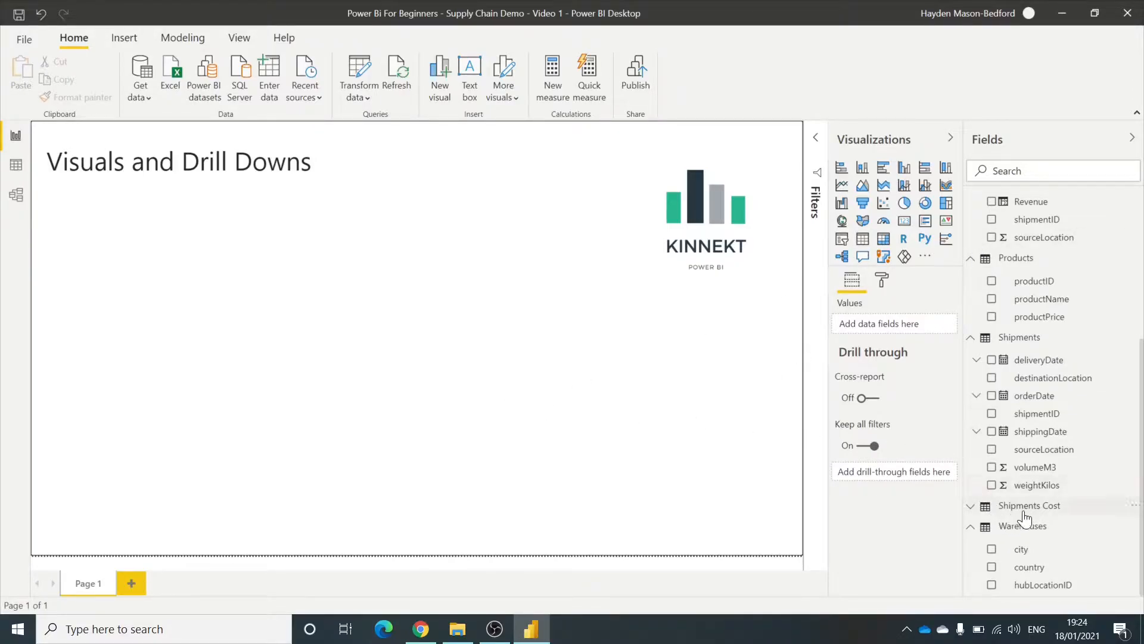
# Create a stacked column chart with the Warehouses city field on the axis, placed below the page title and enlarged across most of the page
pyautogui.click(992, 548)
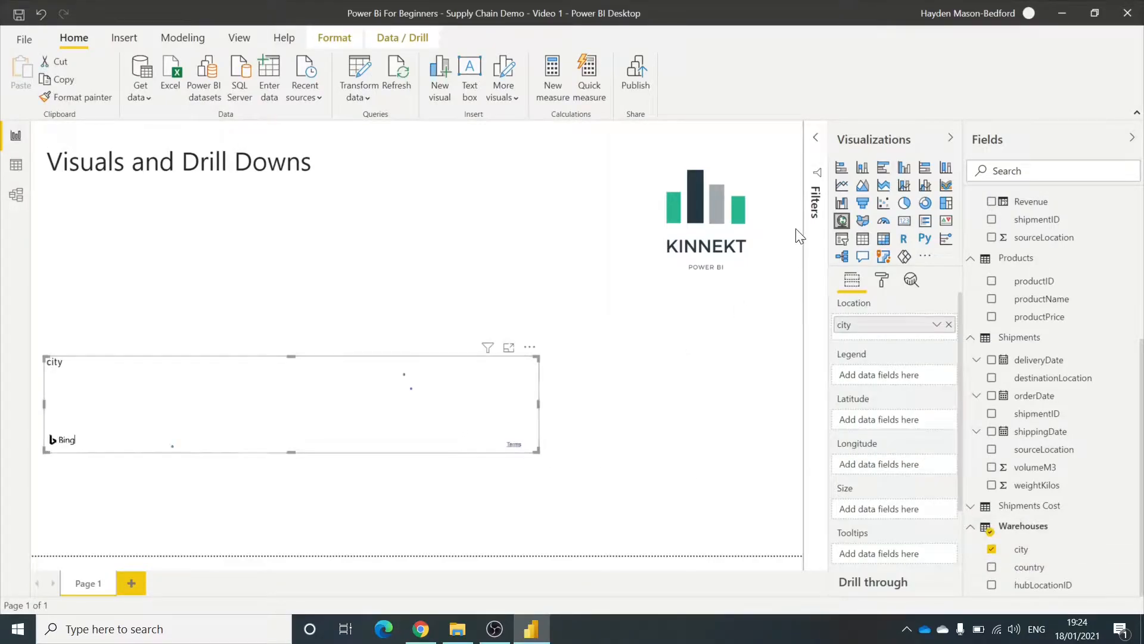
pyautogui.click(863, 168)
pyautogui.moveTo(209, 394); pyautogui.dragTo(203, 320)
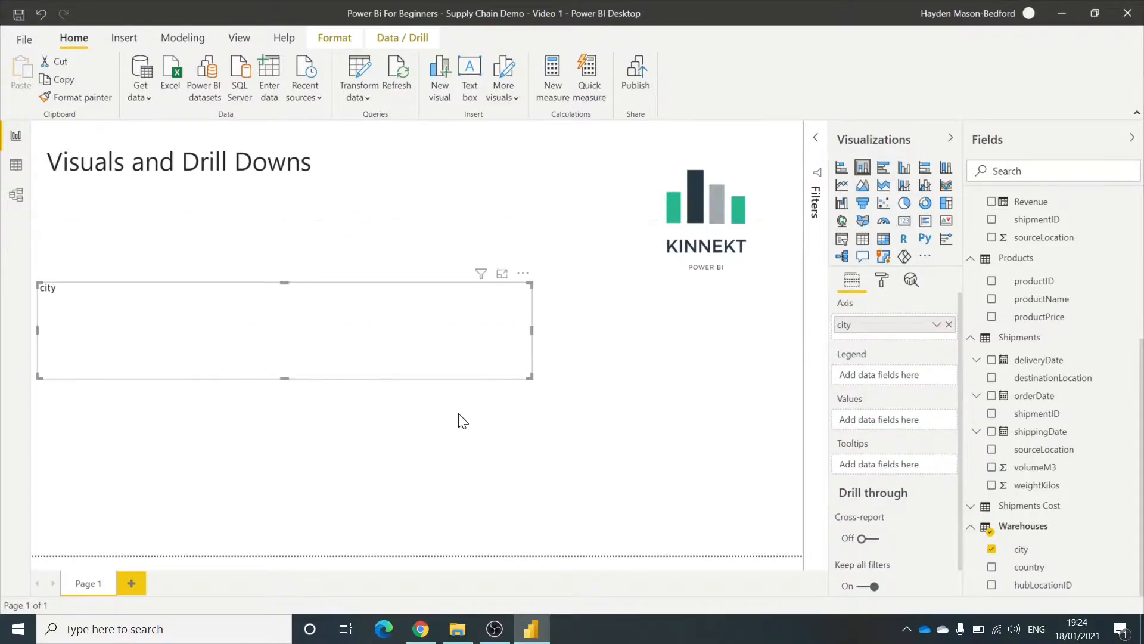
pyautogui.click(530, 385)
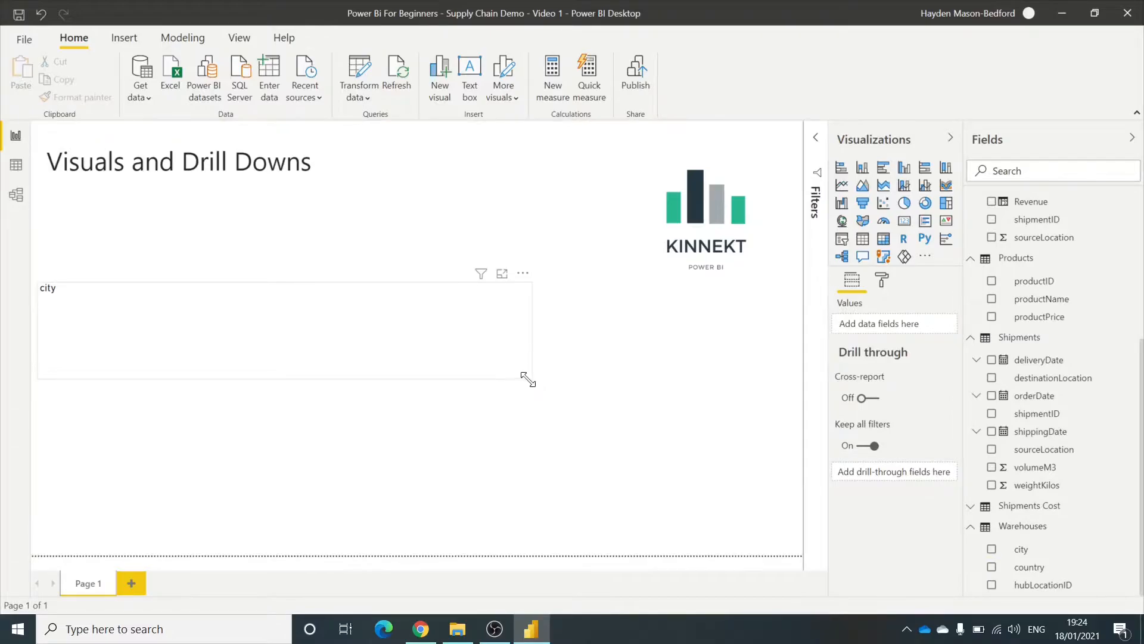
pyautogui.click(528, 379)
pyautogui.moveTo(532, 379); pyautogui.dragTo(638, 536)
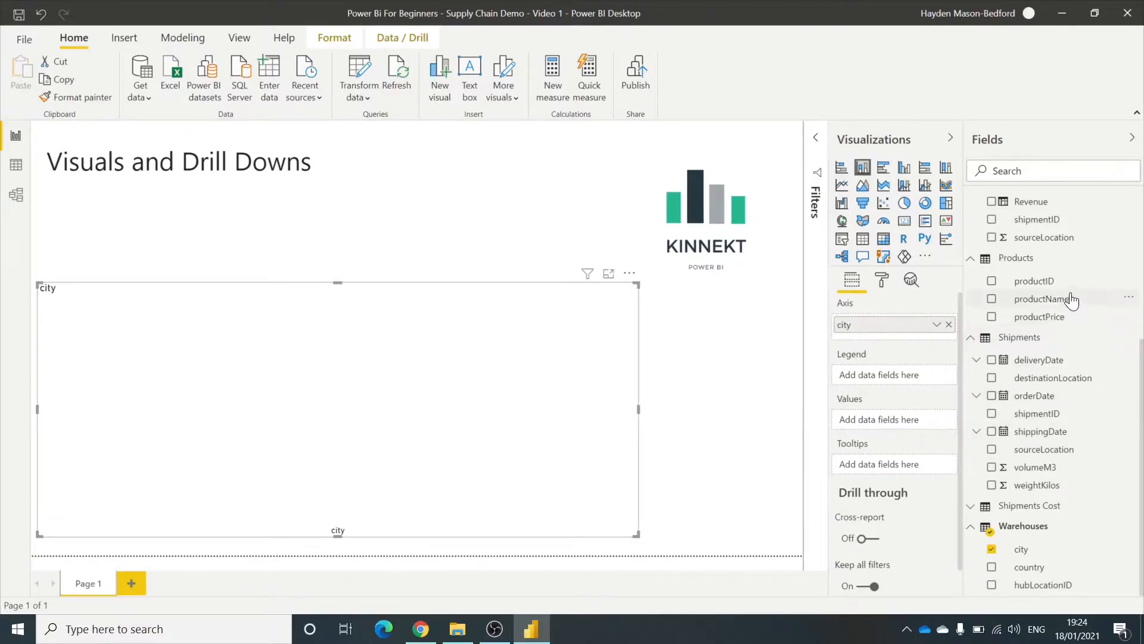
# Add the Revenue SUMX measure as the city chart's values and inspect the revenue of individual city columns
pyautogui.scroll(5, 1067, 286)
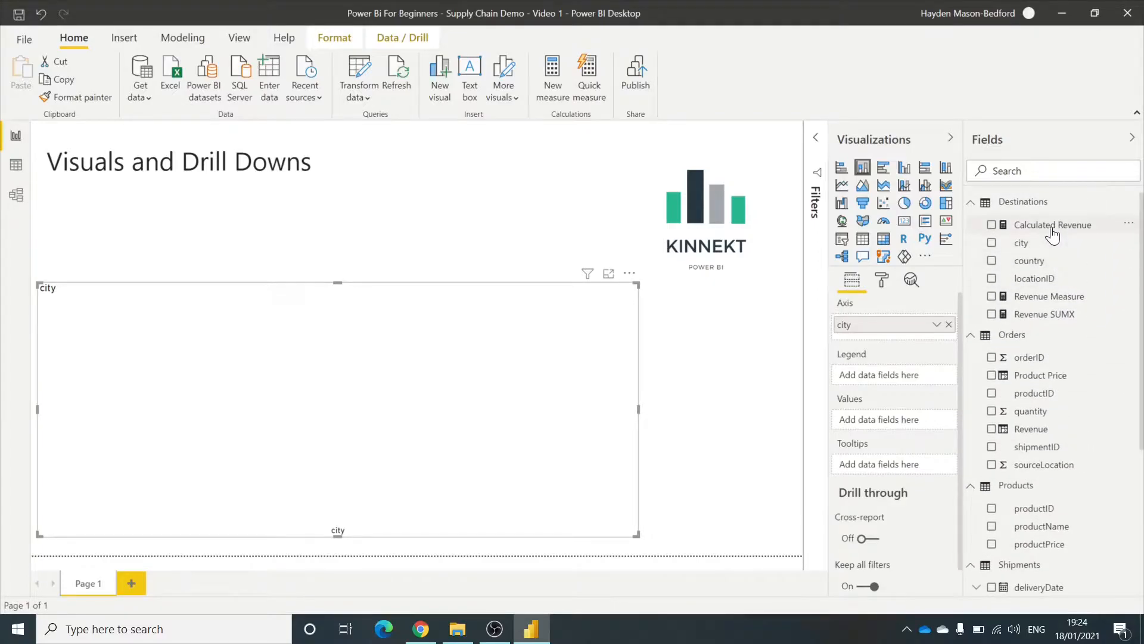
pyautogui.click(991, 314)
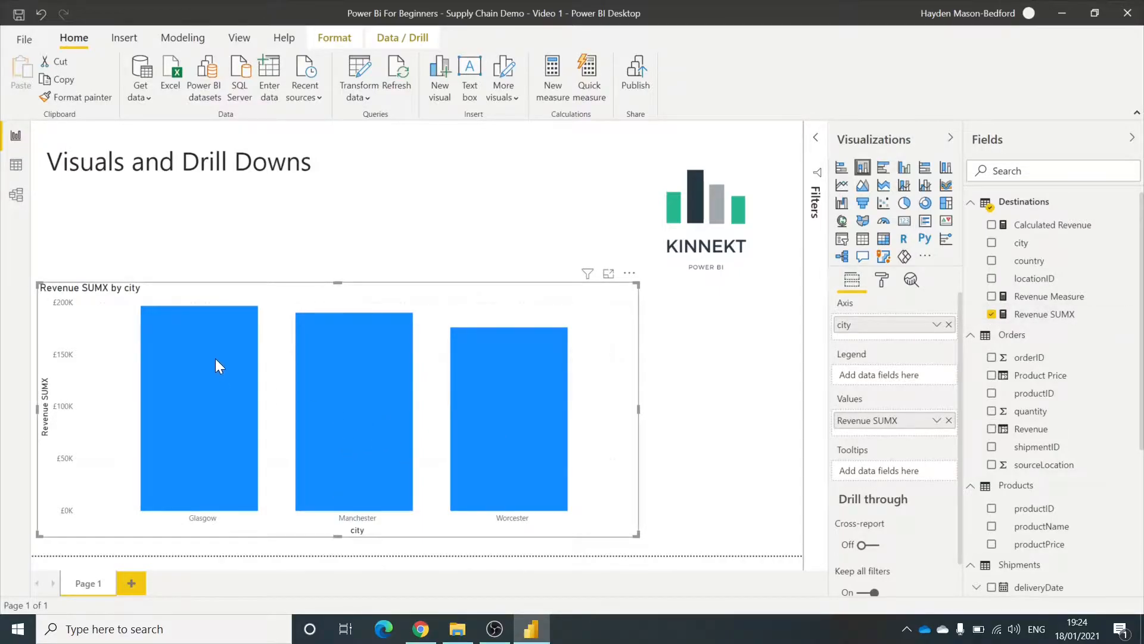
pyautogui.moveTo(215, 360)
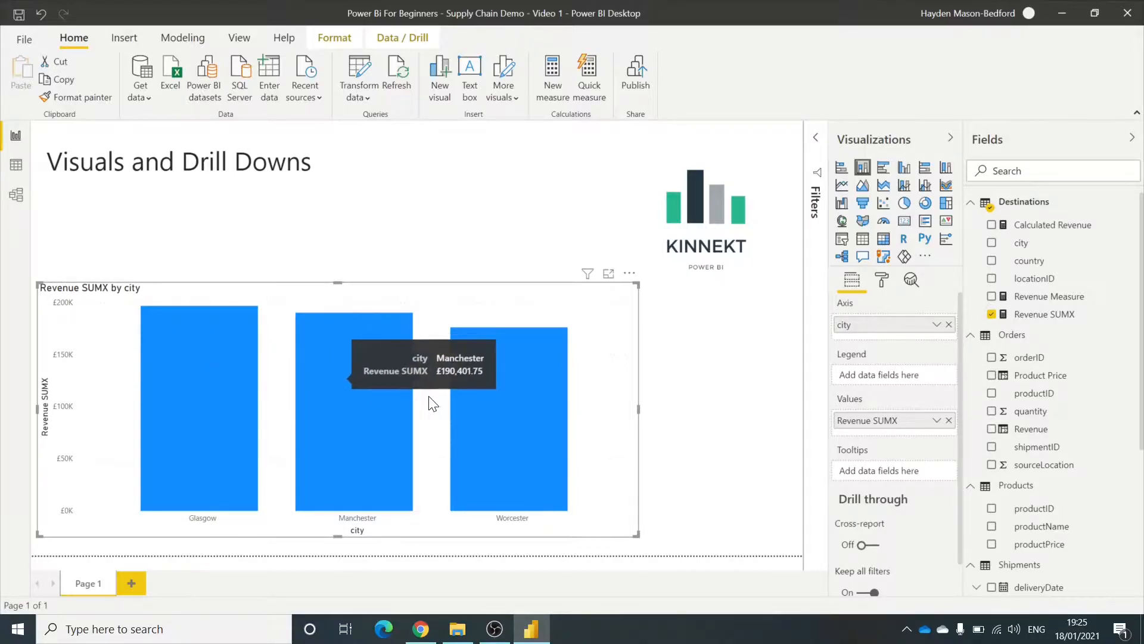
pyautogui.moveTo(557, 420)
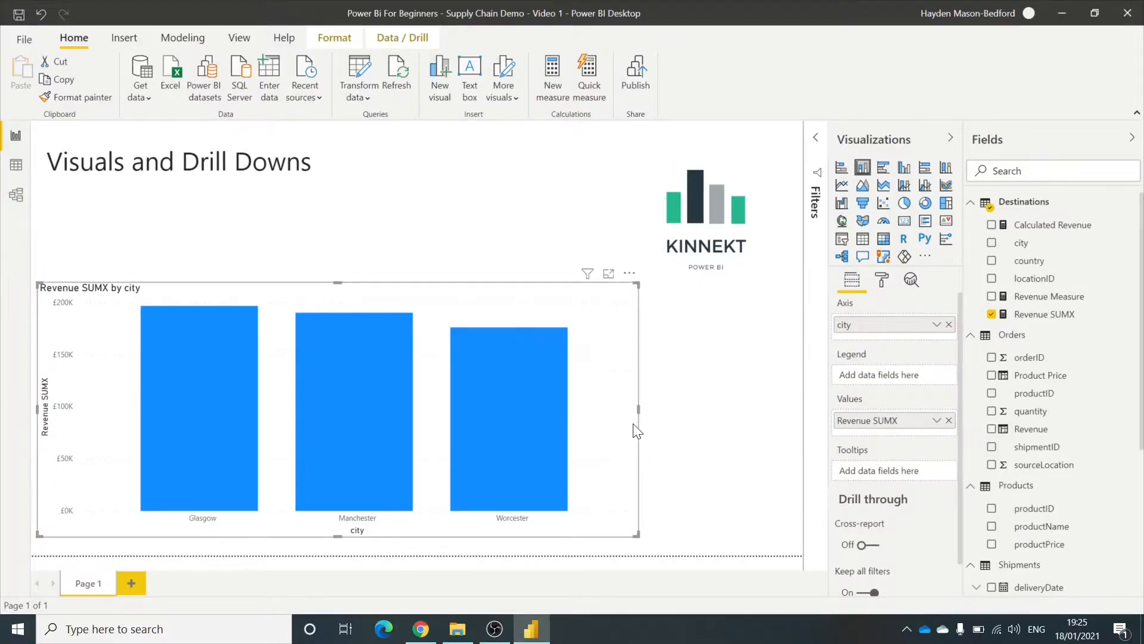
# Narrow the city chart and add a stacked column chart beside it showing Revenue SUMX by Destinations country
pyautogui.moveTo(637, 410); pyautogui.dragTo(429, 414)
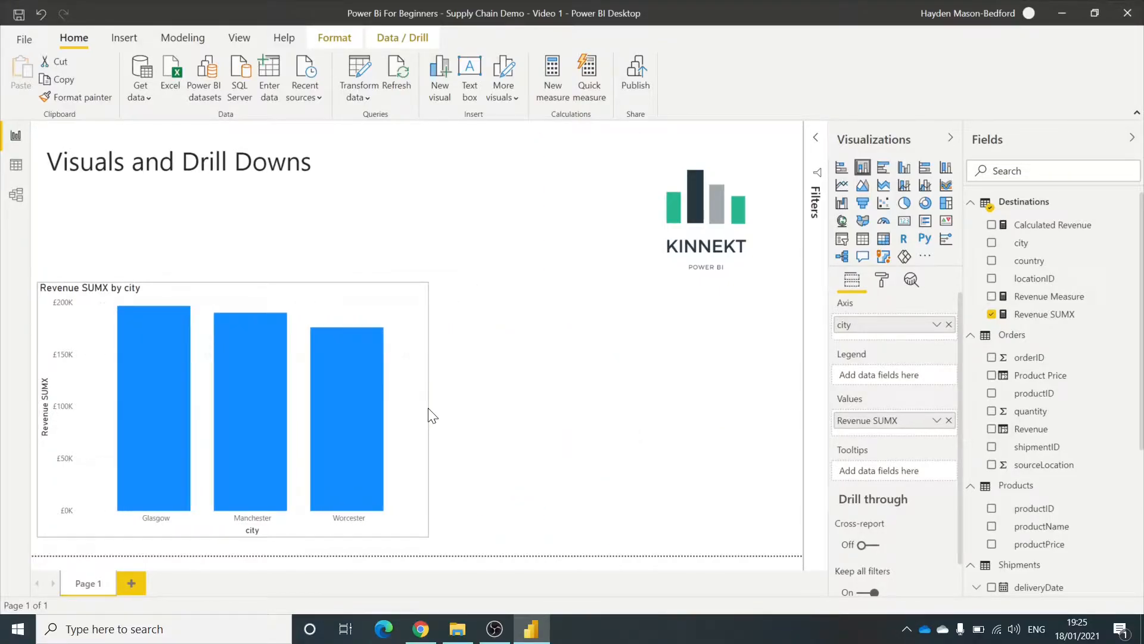
pyautogui.click(516, 421)
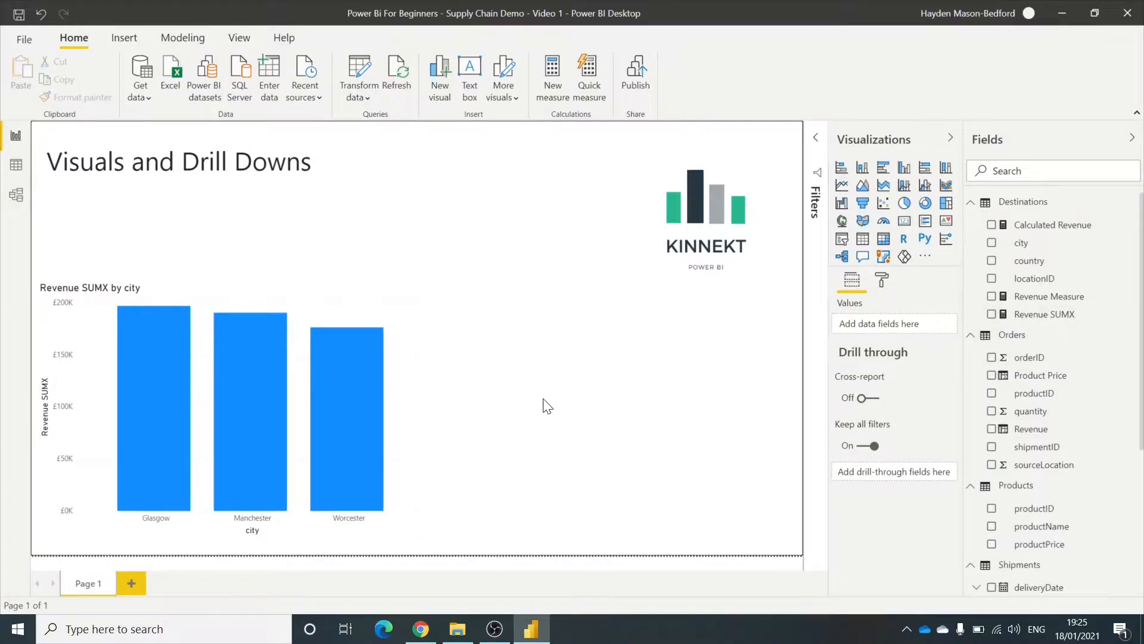
pyautogui.click(862, 167)
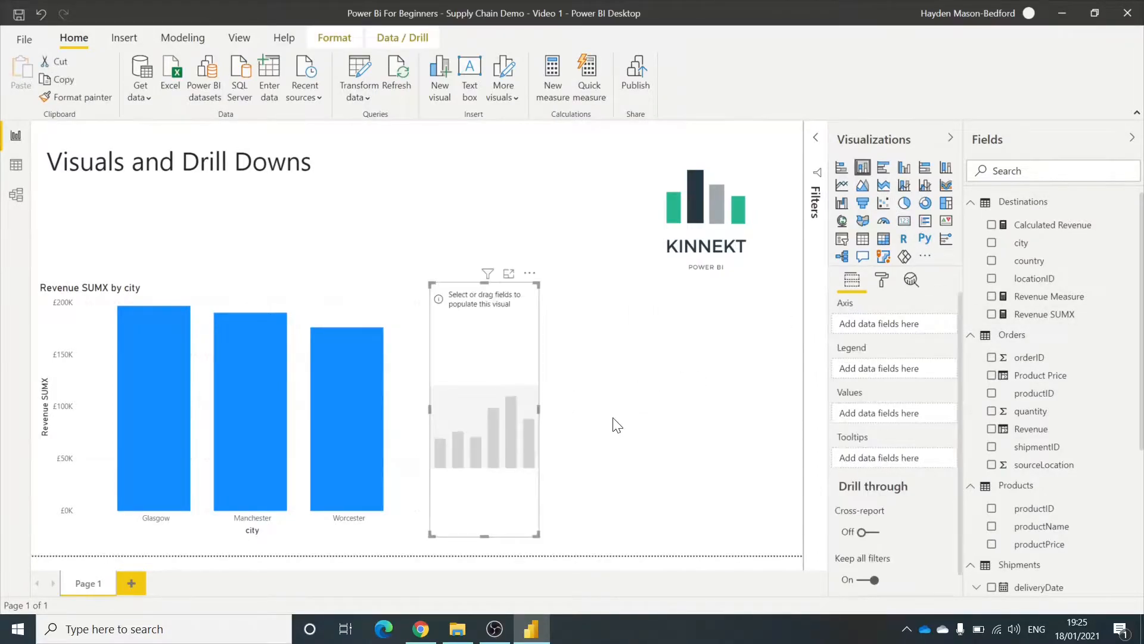
pyautogui.moveTo(538, 410); pyautogui.dragTo(784, 411)
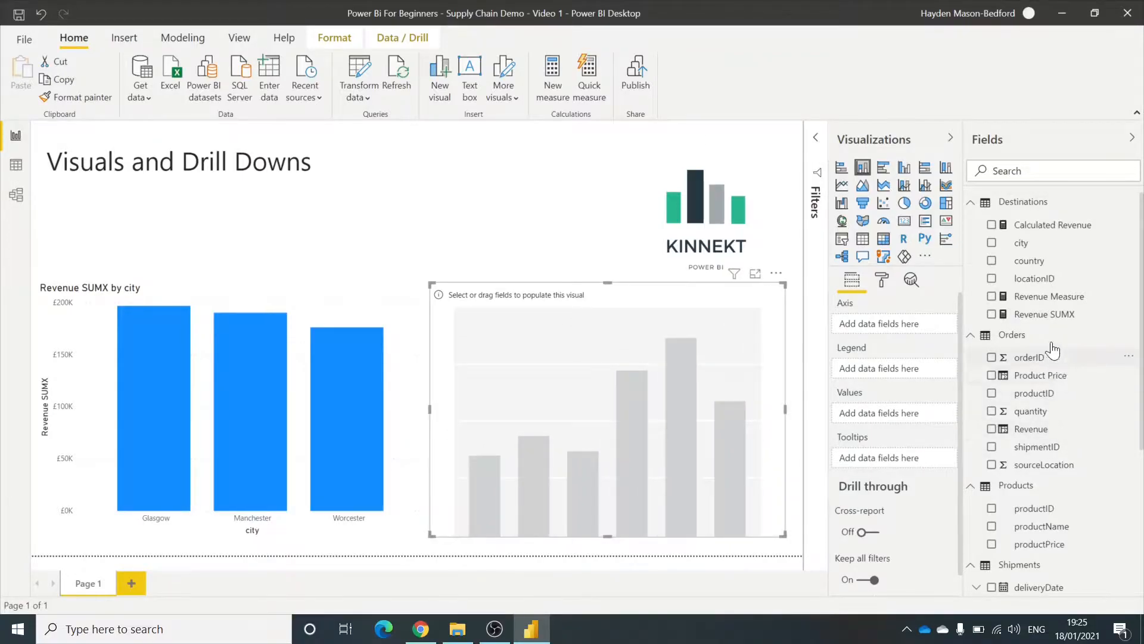
pyautogui.click(992, 262)
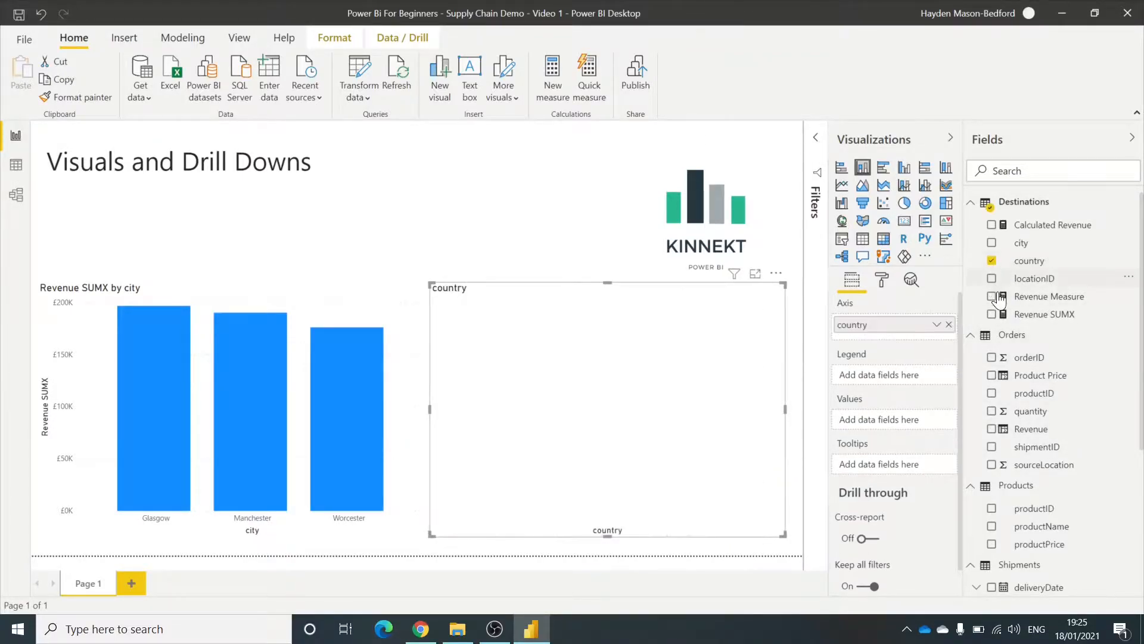
pyautogui.click(992, 315)
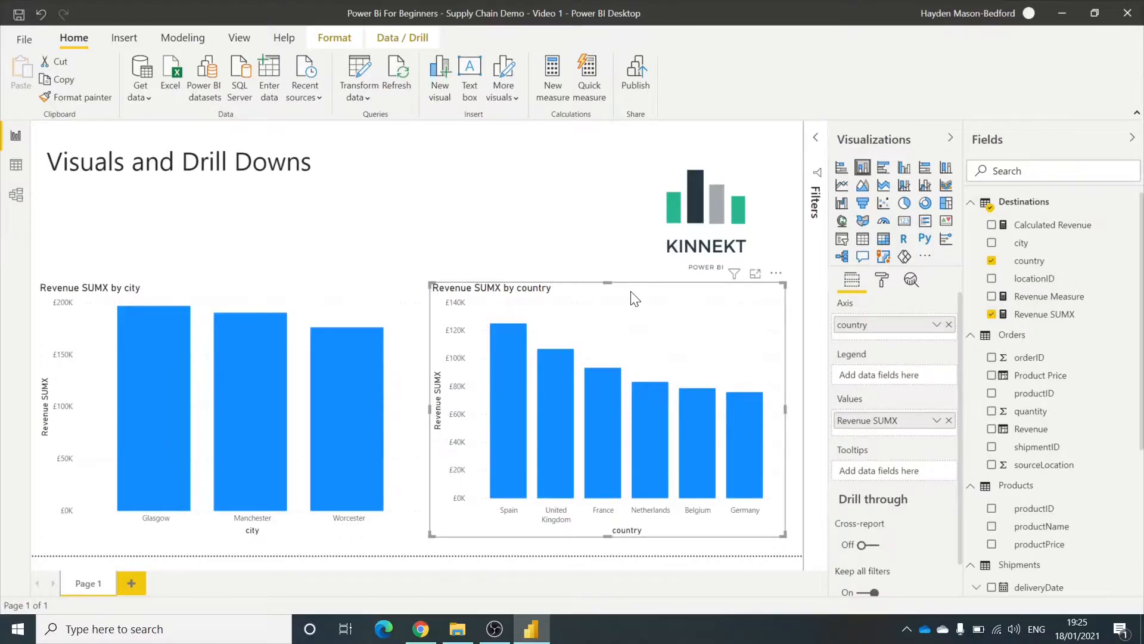
# Delete the country chart and widen the city chart into part of the freed space
pyautogui.press('Delete')
pyautogui.click(412, 306)
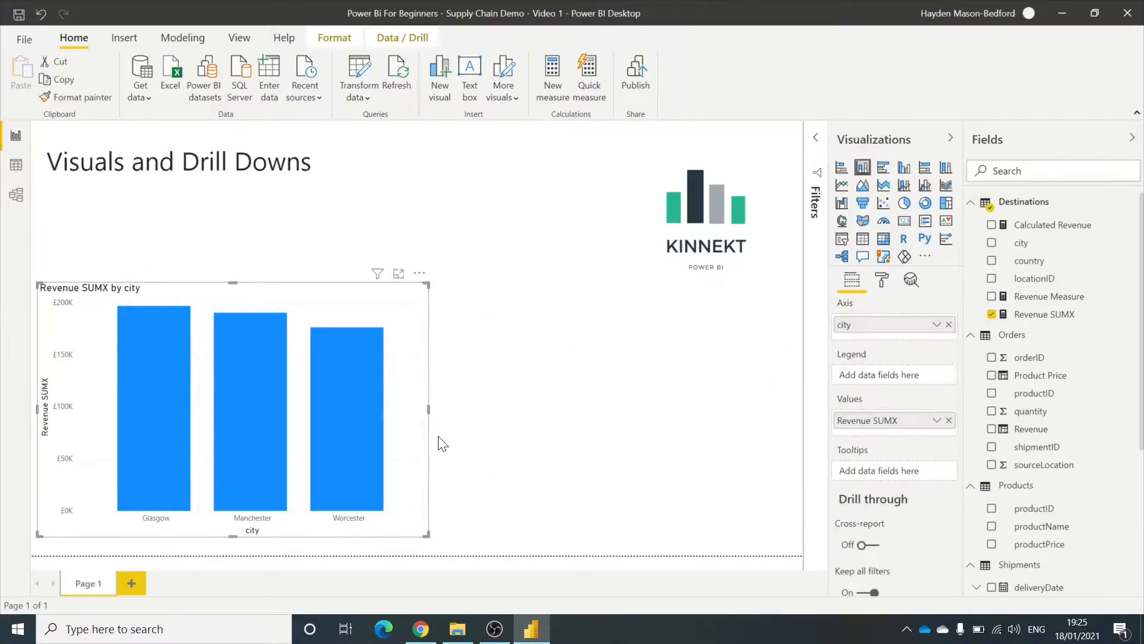
pyautogui.moveTo(429, 409); pyautogui.dragTo(585, 409)
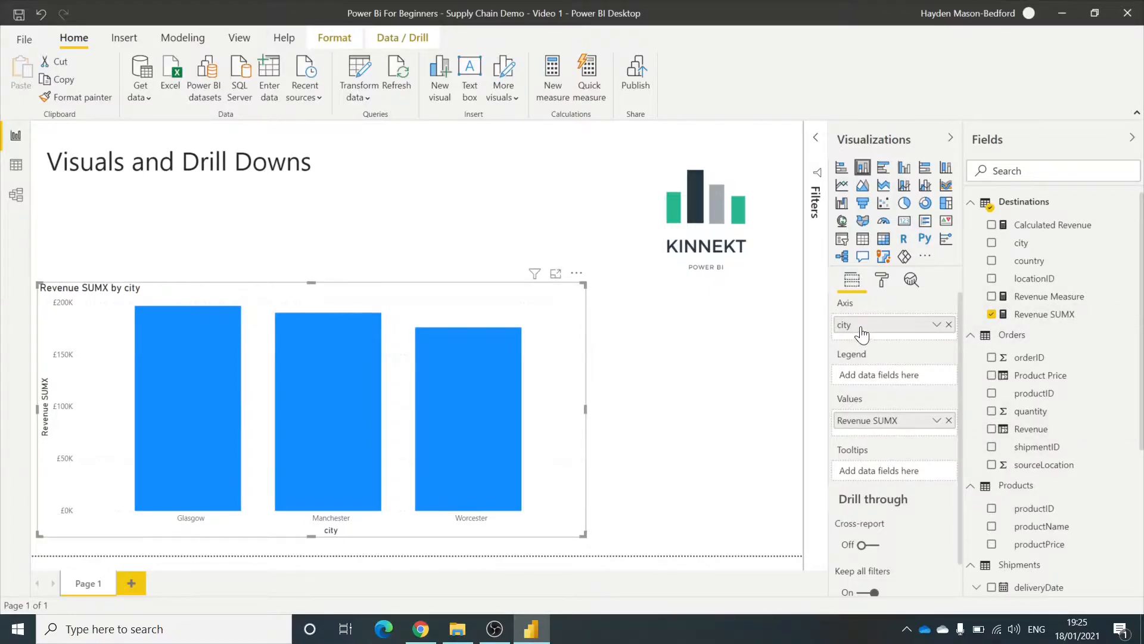
# Add the Destinations country field to the chart's axis as a second level below city
pyautogui.scroll(-4, 1009, 461)
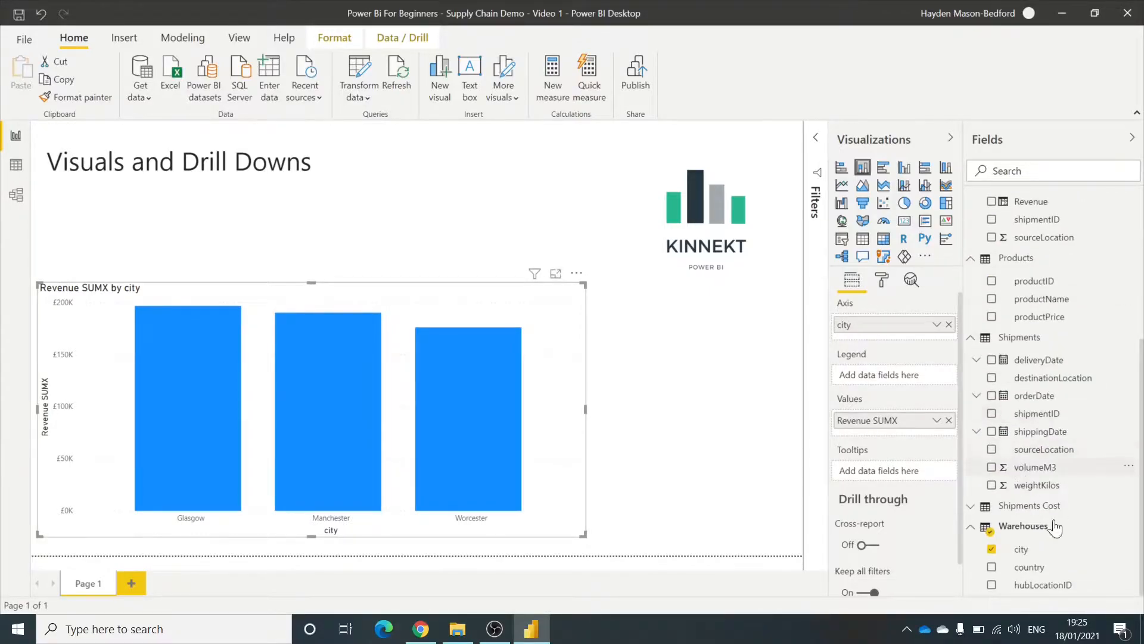
pyautogui.scroll(4, 1044, 401)
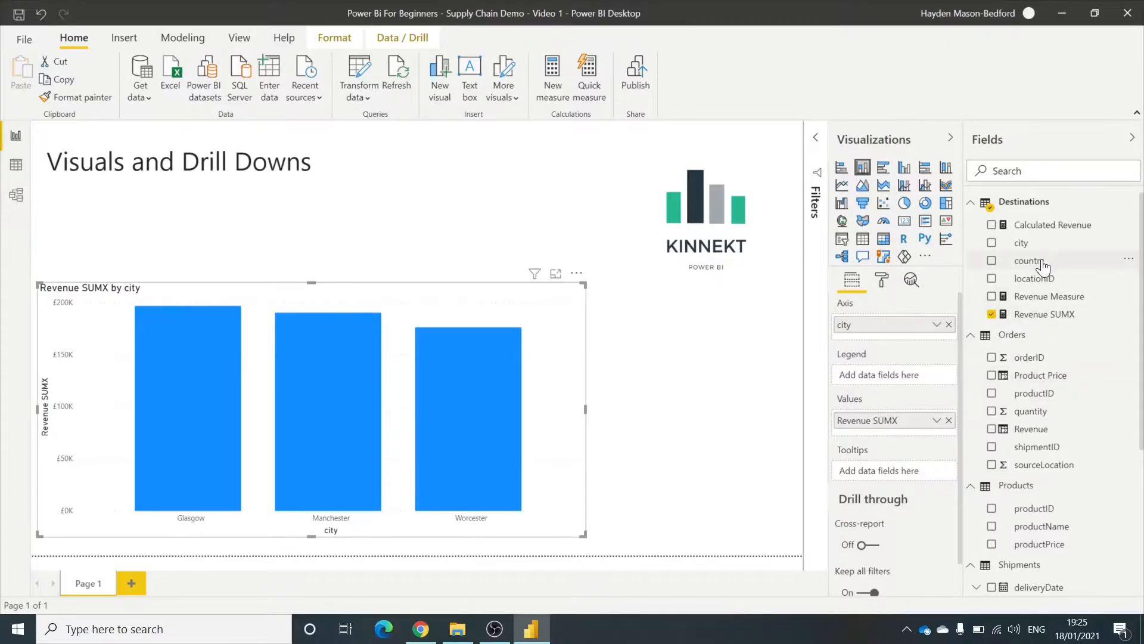
pyautogui.moveTo(1050, 263); pyautogui.dragTo(896, 356)
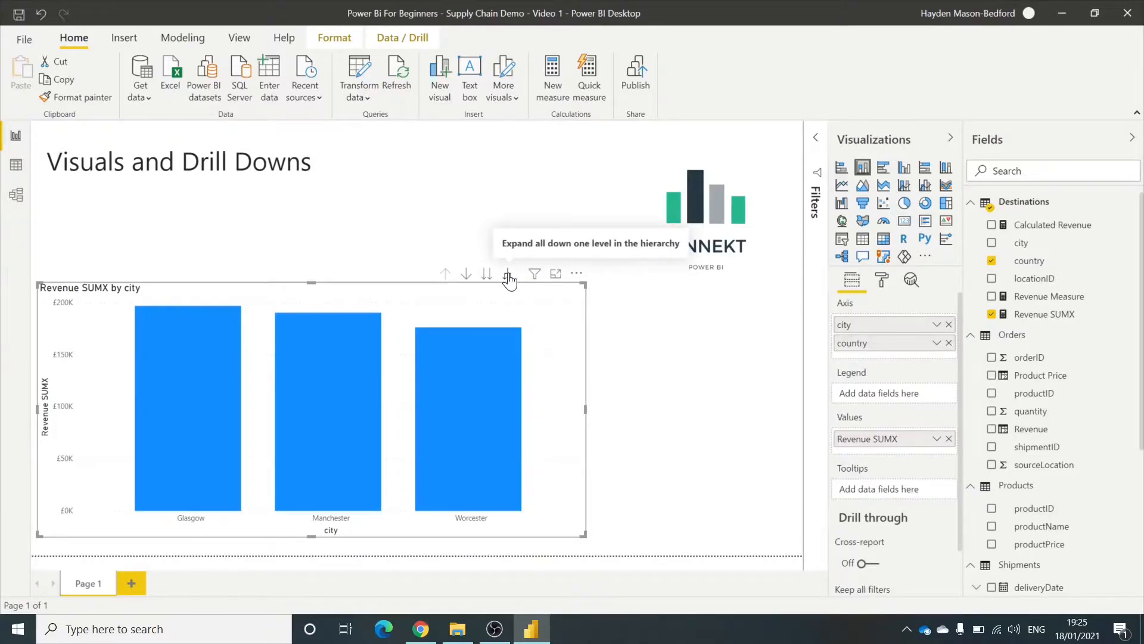
# Turn on drill-down mode and view revenue by country for Glasgow and for Worcester, returning to the city level after each
pyautogui.click(469, 275)
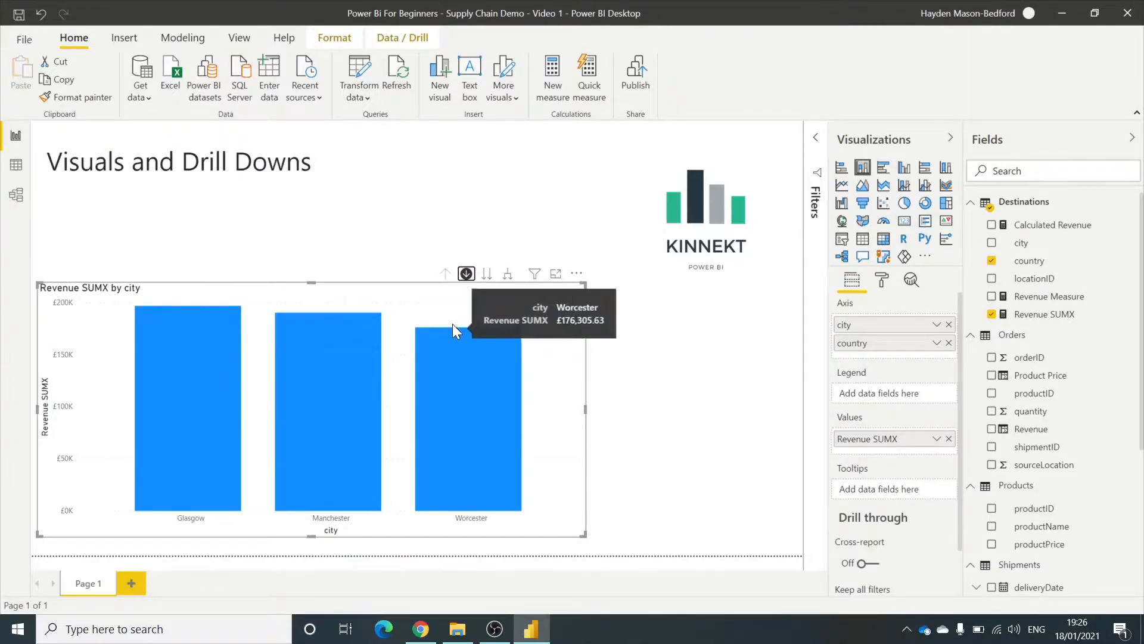
pyautogui.click(219, 408)
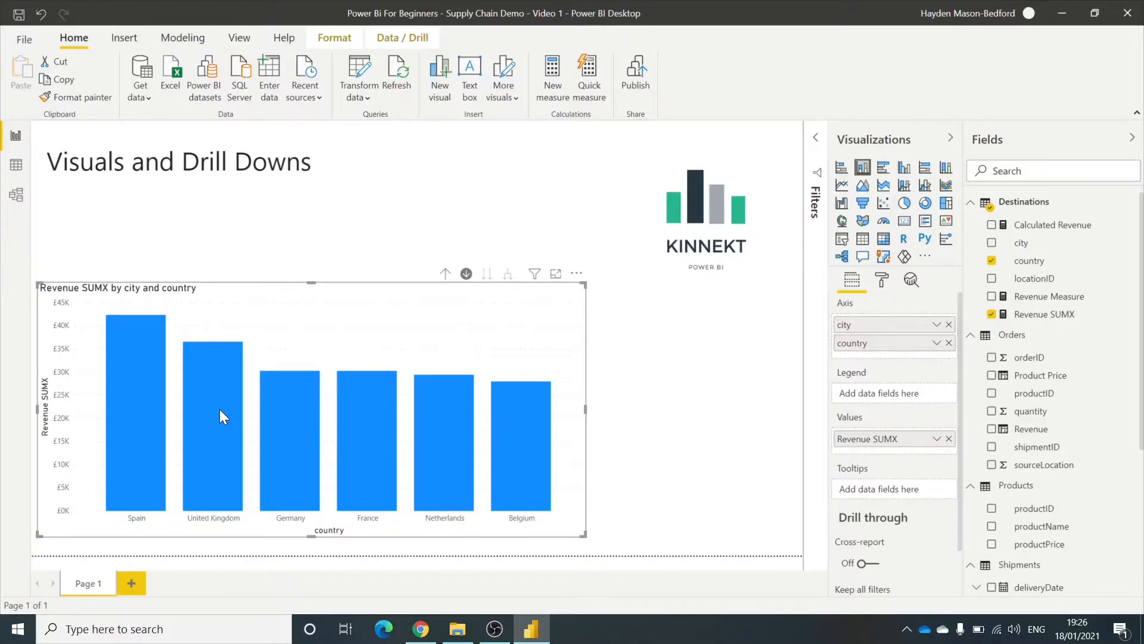
pyautogui.click(445, 274)
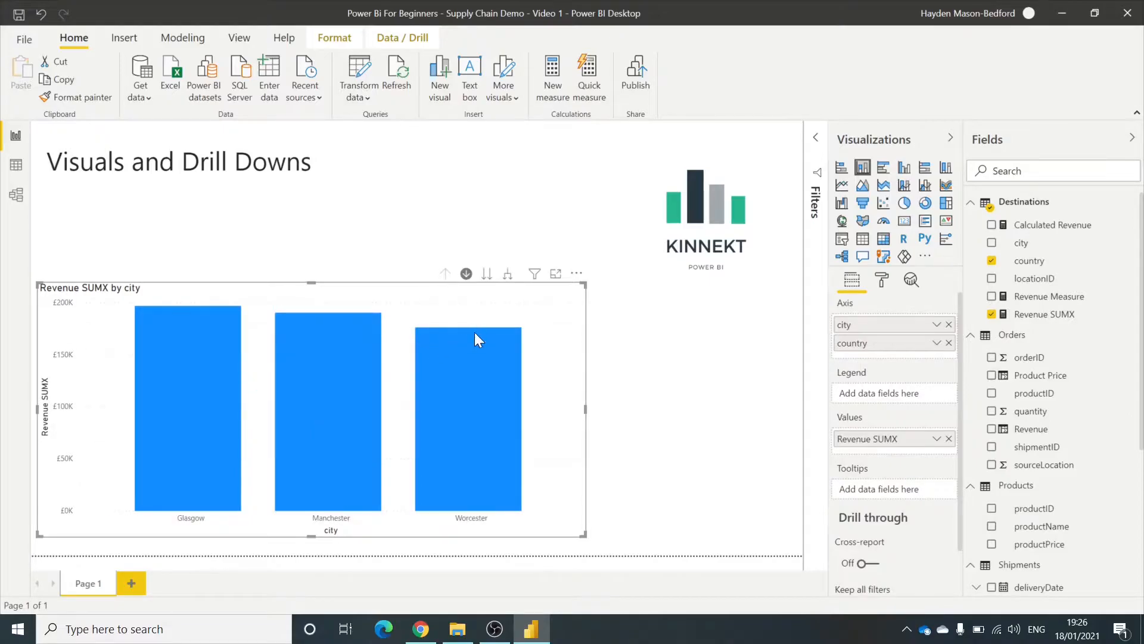
pyautogui.click(463, 395)
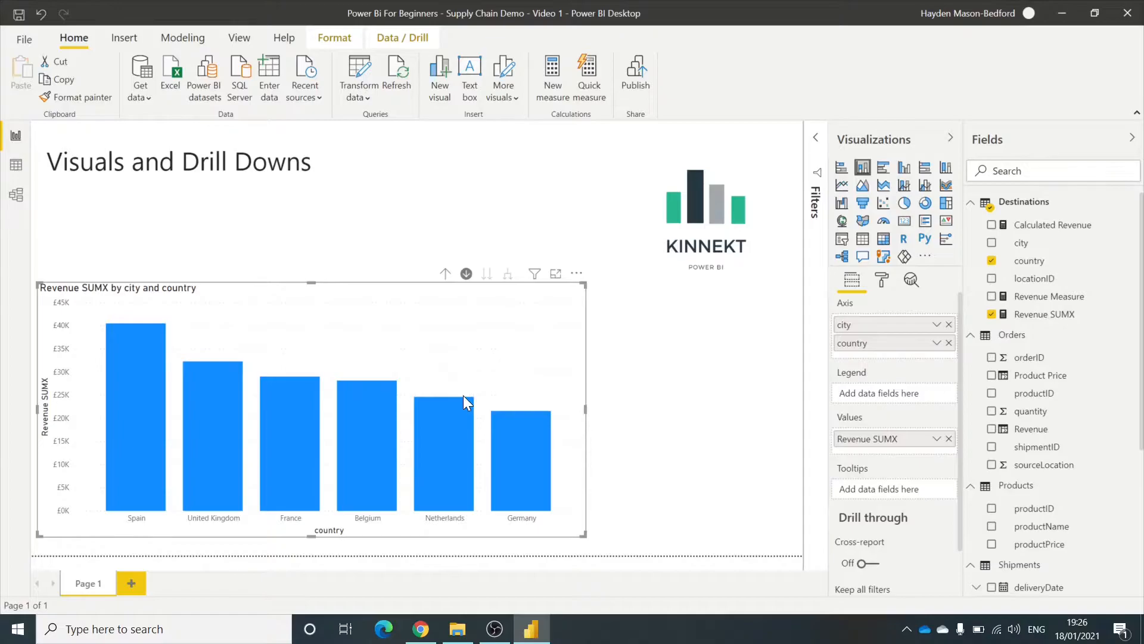
pyautogui.click(445, 272)
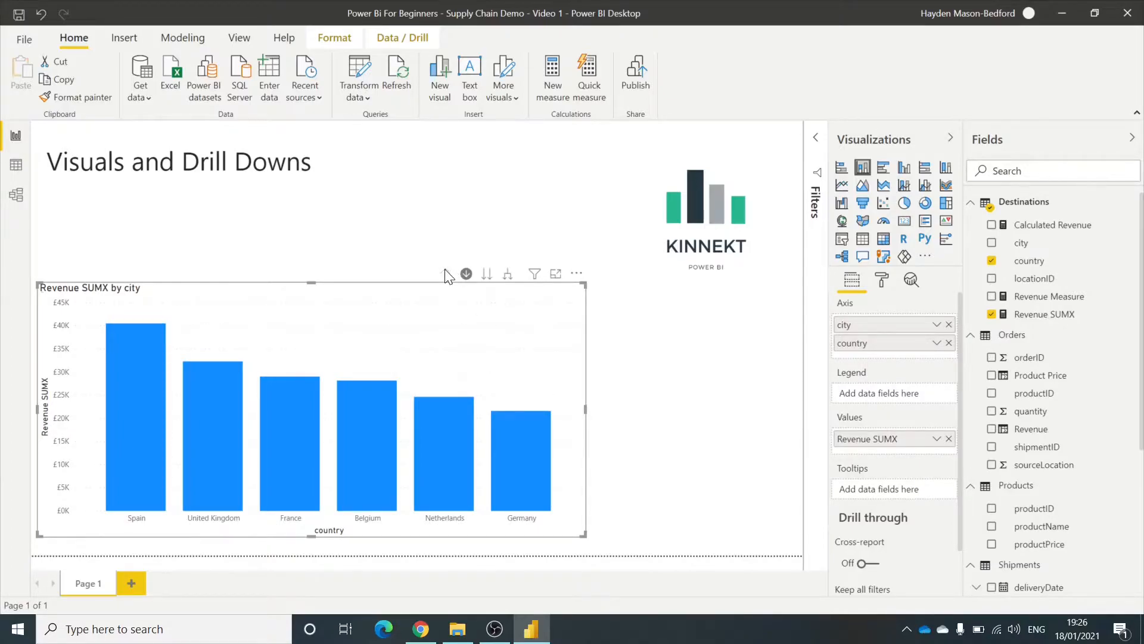
pyautogui.click(702, 395)
pyautogui.click(582, 388)
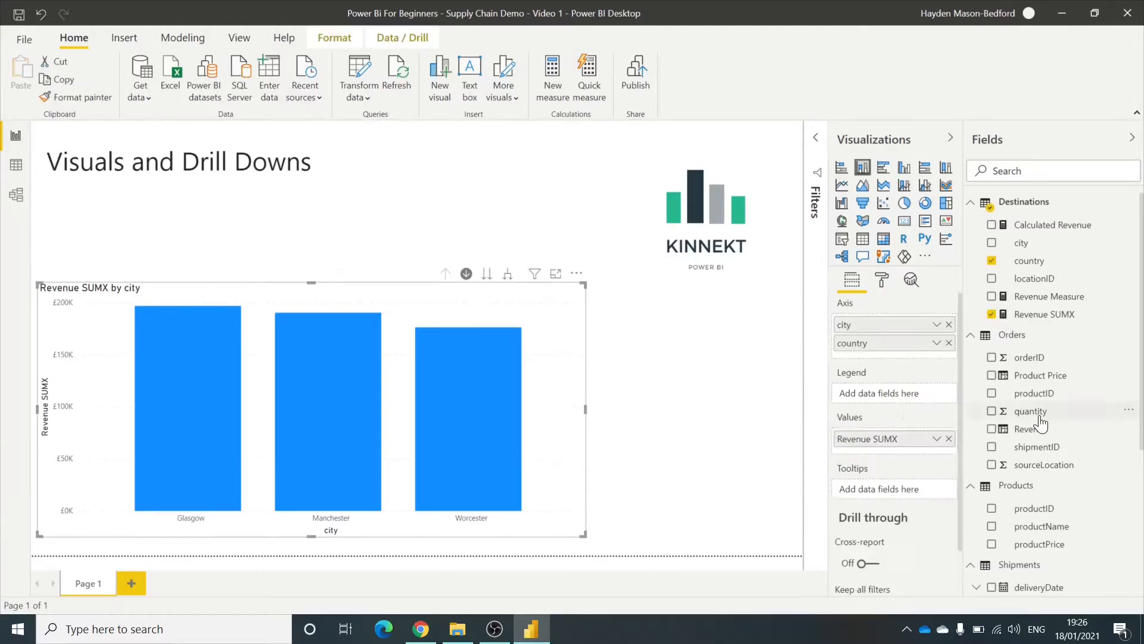
# Add productName from Products as the third axis level below country and widen the chart to the page's right edge
pyautogui.scroll(-5, 1043, 409)
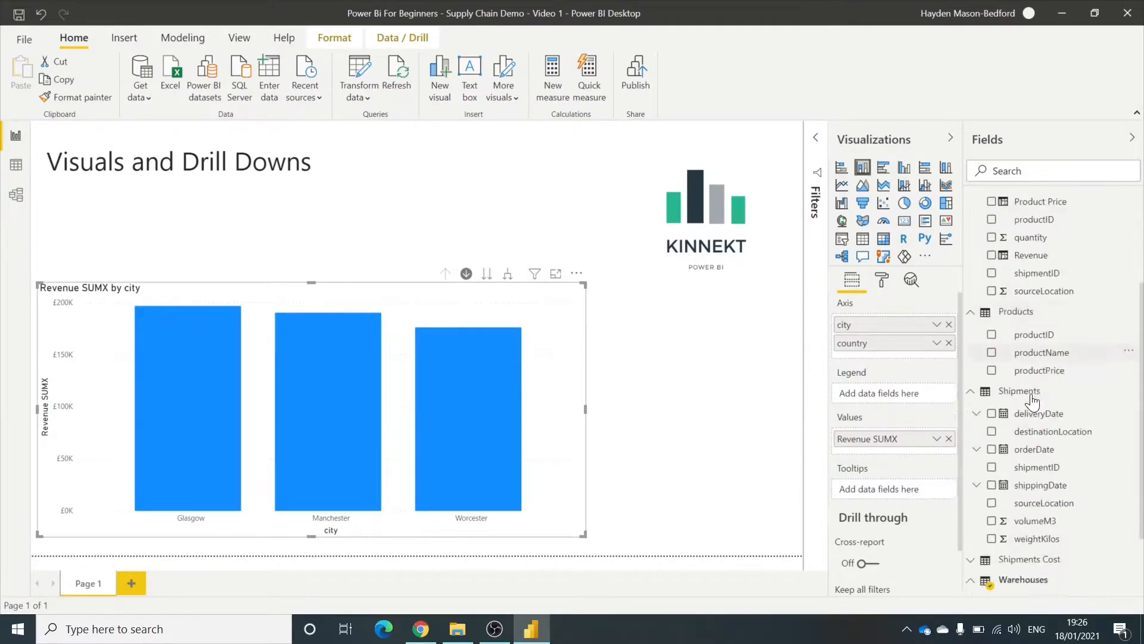
pyautogui.scroll(4, 1038, 409)
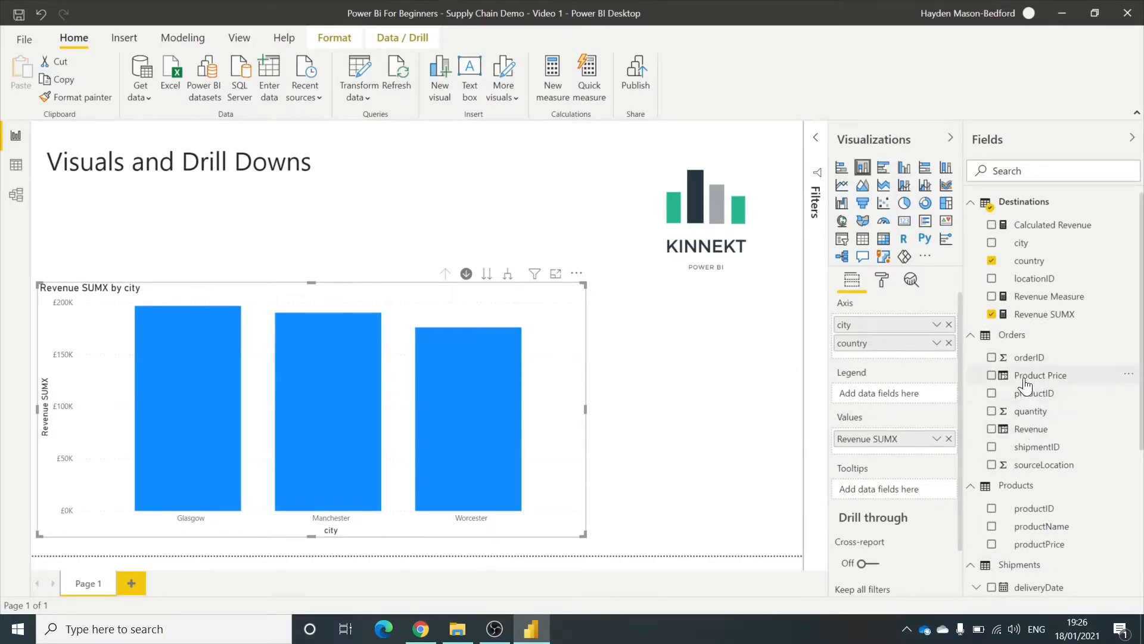
pyautogui.scroll(-2, 1034, 417)
pyautogui.moveTo(1043, 453); pyautogui.dragTo(917, 359)
pyautogui.moveTo(585, 409); pyautogui.dragTo(803, 416)
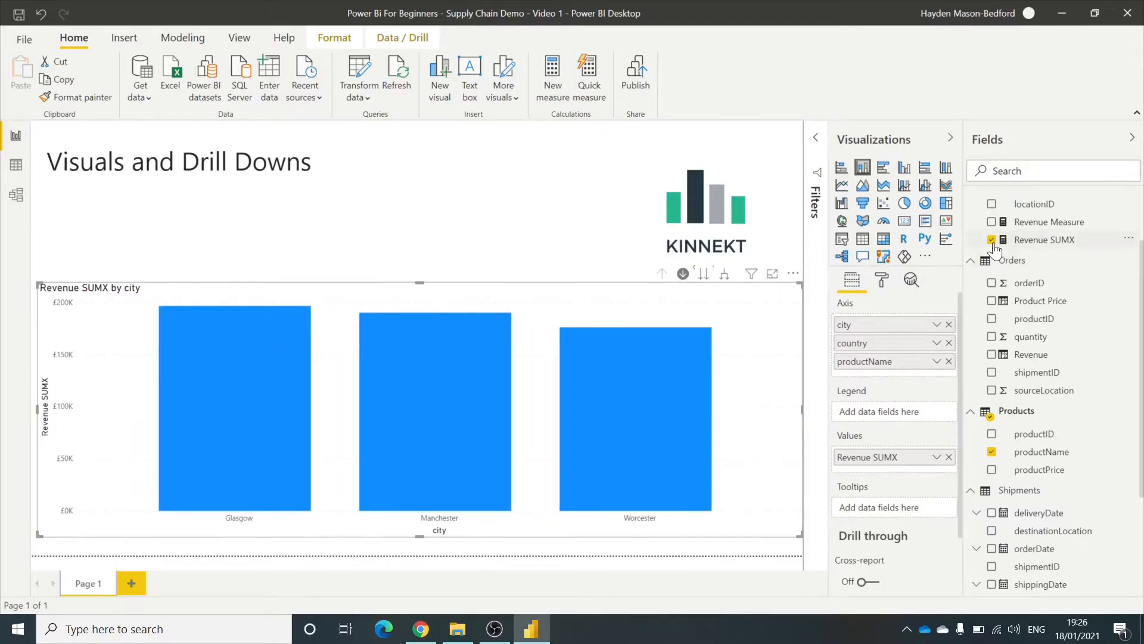
# Re-enable drill-down mode and drill through Manchester and Belgium to view revenue by product name
pyautogui.click(682, 273)
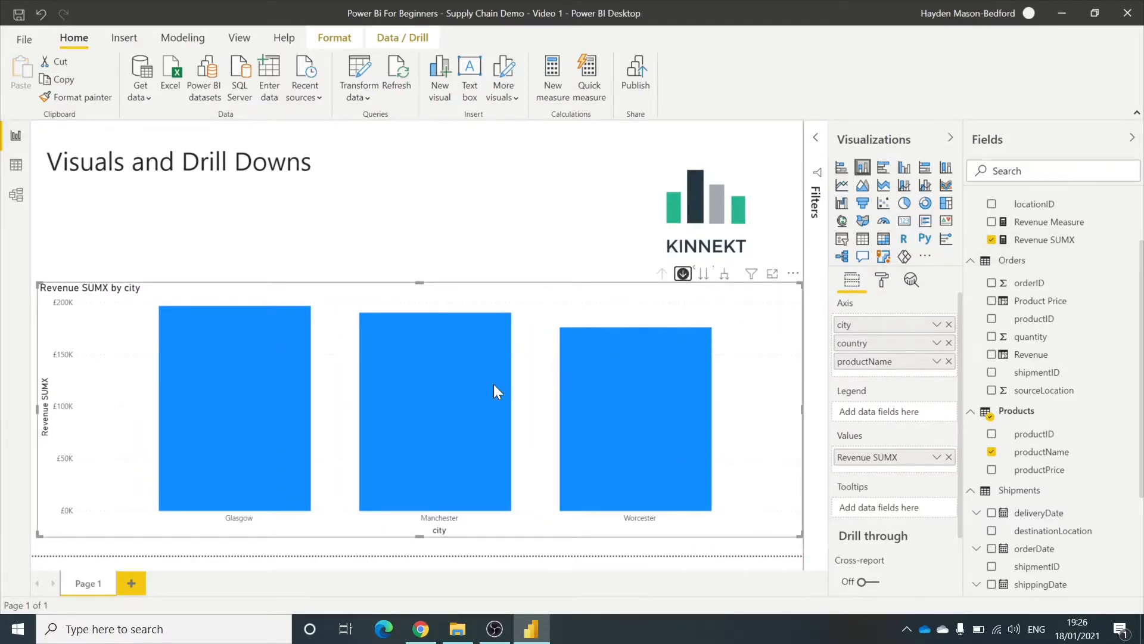
pyautogui.click(464, 393)
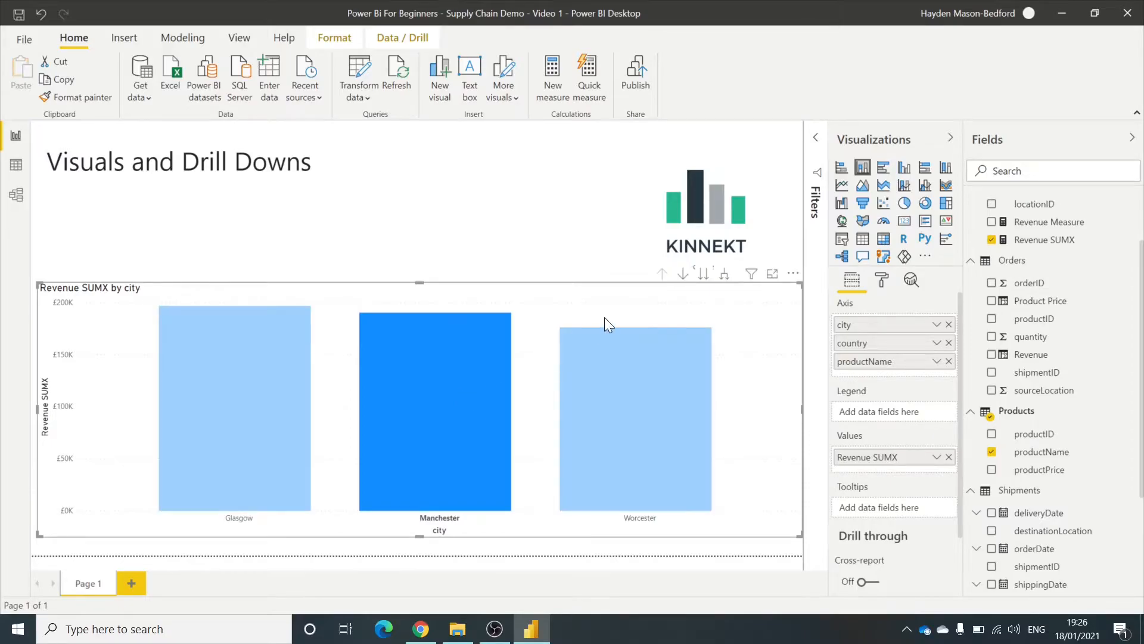
pyautogui.click(683, 273)
pyautogui.click(388, 414)
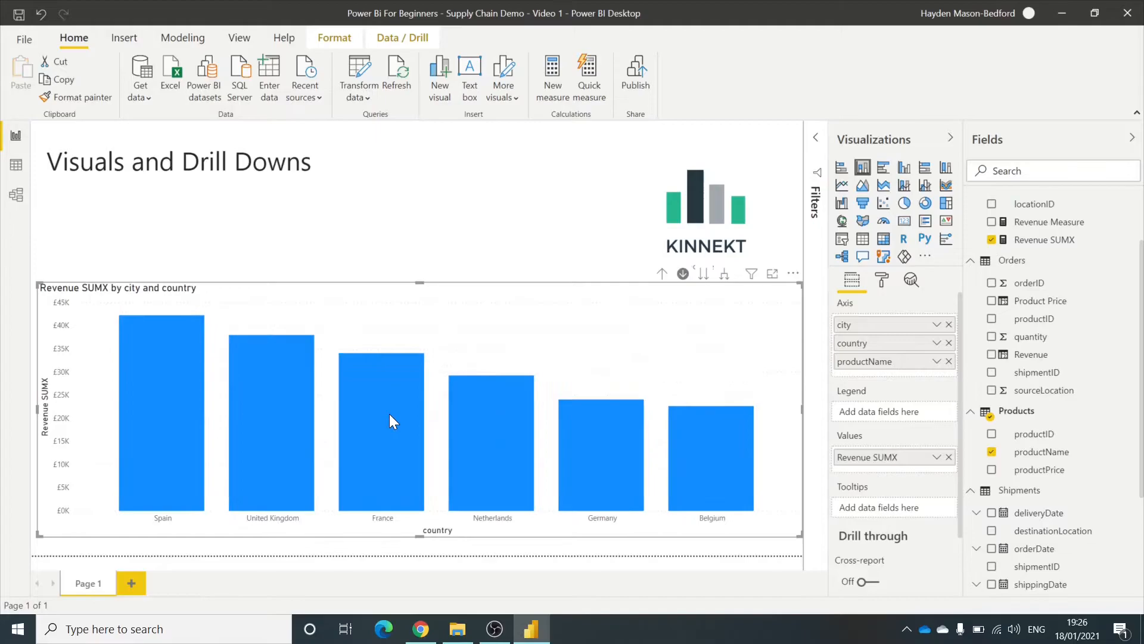
pyautogui.click(697, 459)
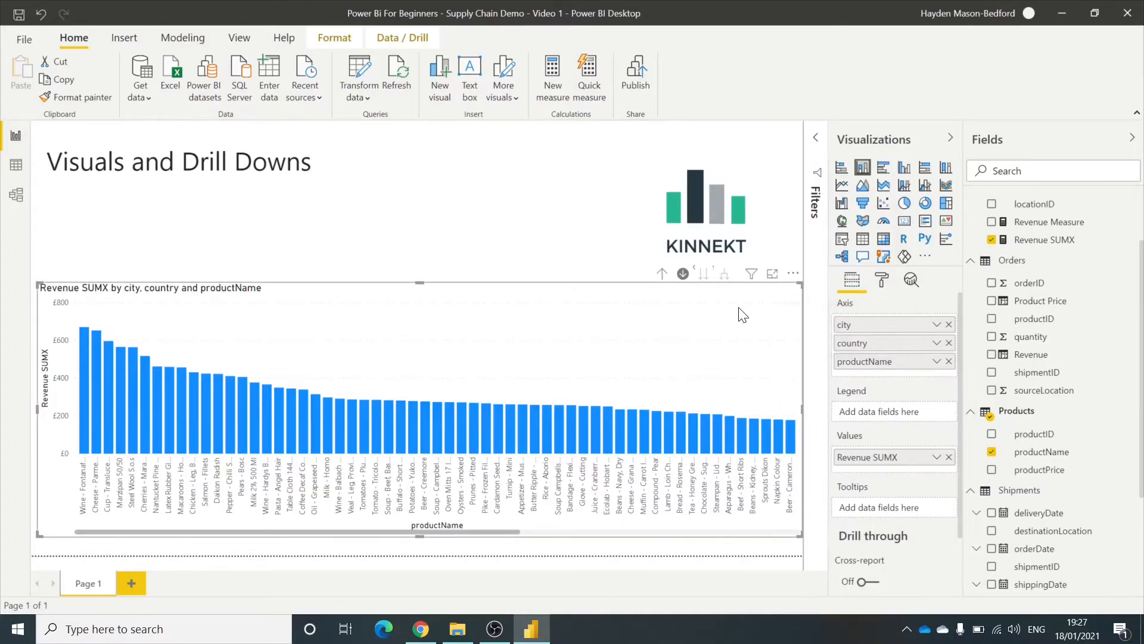
# Replace the current chart with a new stacked column chart, placed below the title and enlarged to fill the rest of the page
pyautogui.press('Delete')
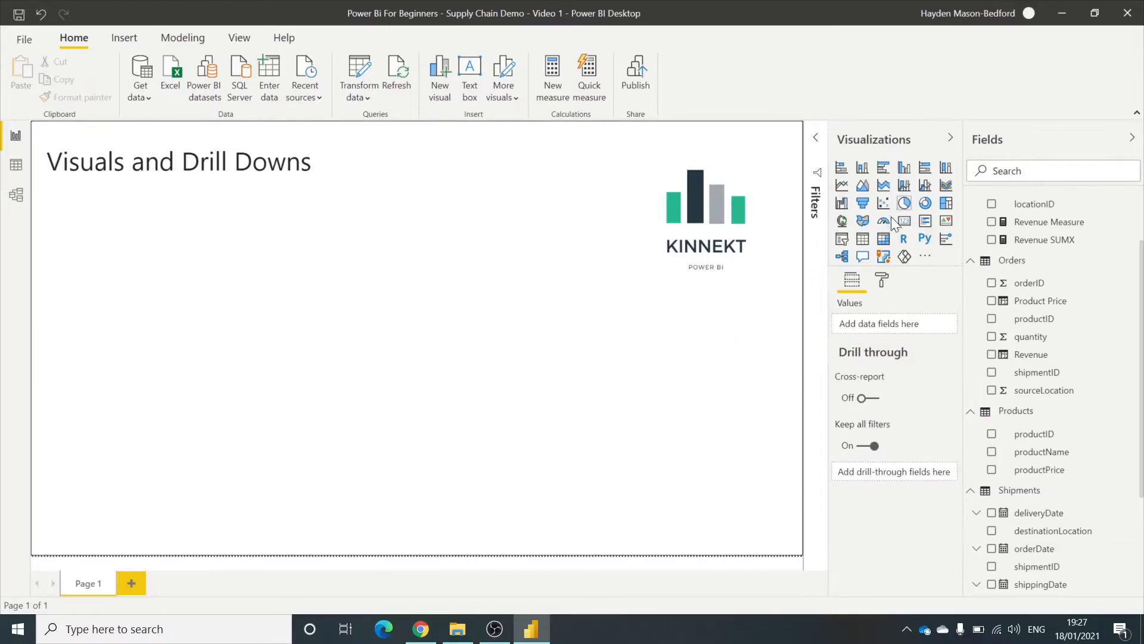
pyautogui.click(862, 168)
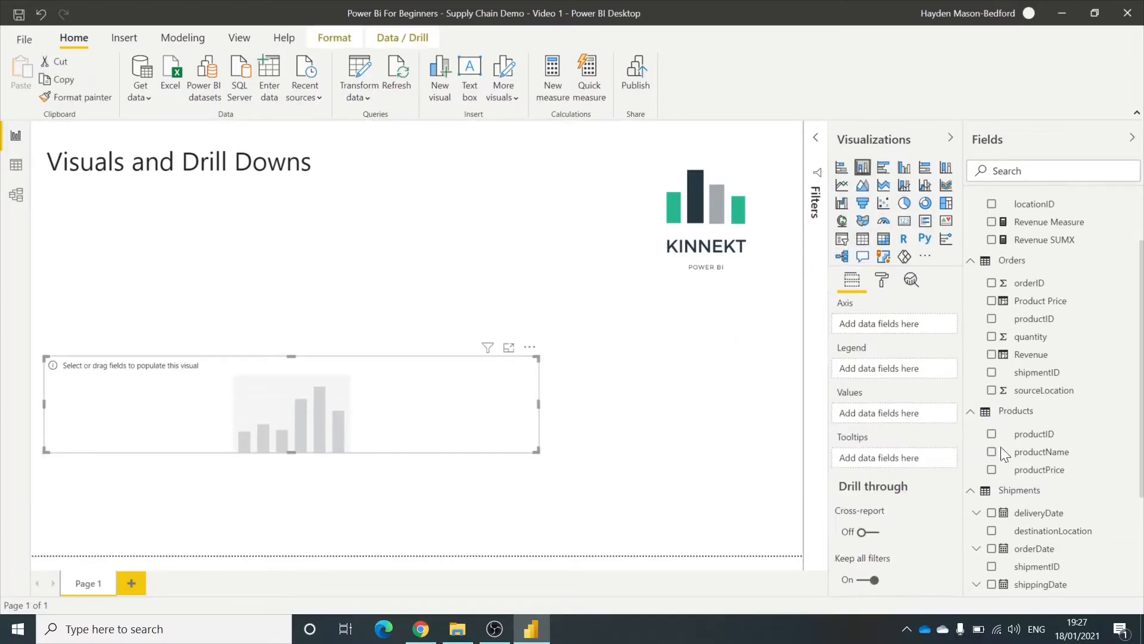
pyautogui.moveTo(493, 405); pyautogui.dragTo(493, 329)
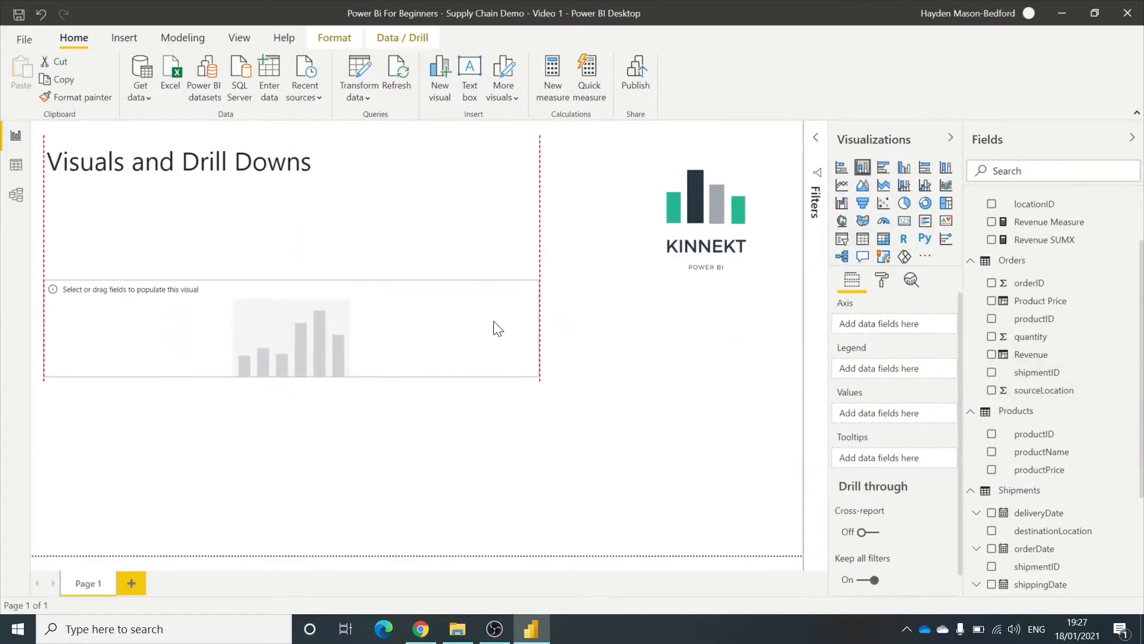
pyautogui.click(538, 382)
pyautogui.click(536, 377)
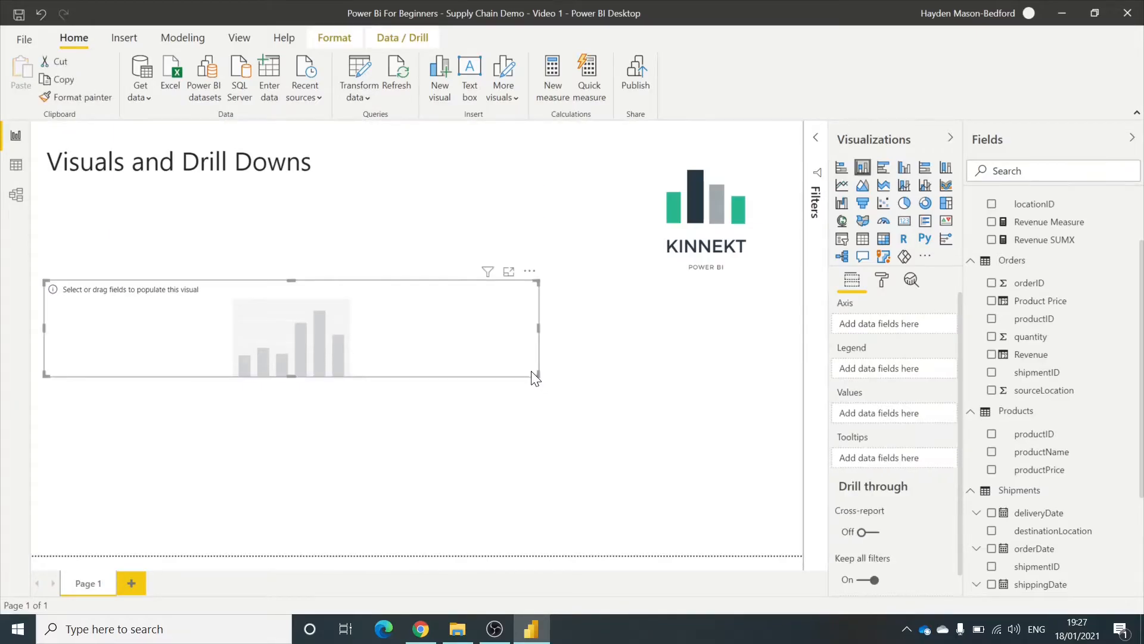
pyautogui.moveTo(537, 377); pyautogui.dragTo(793, 544)
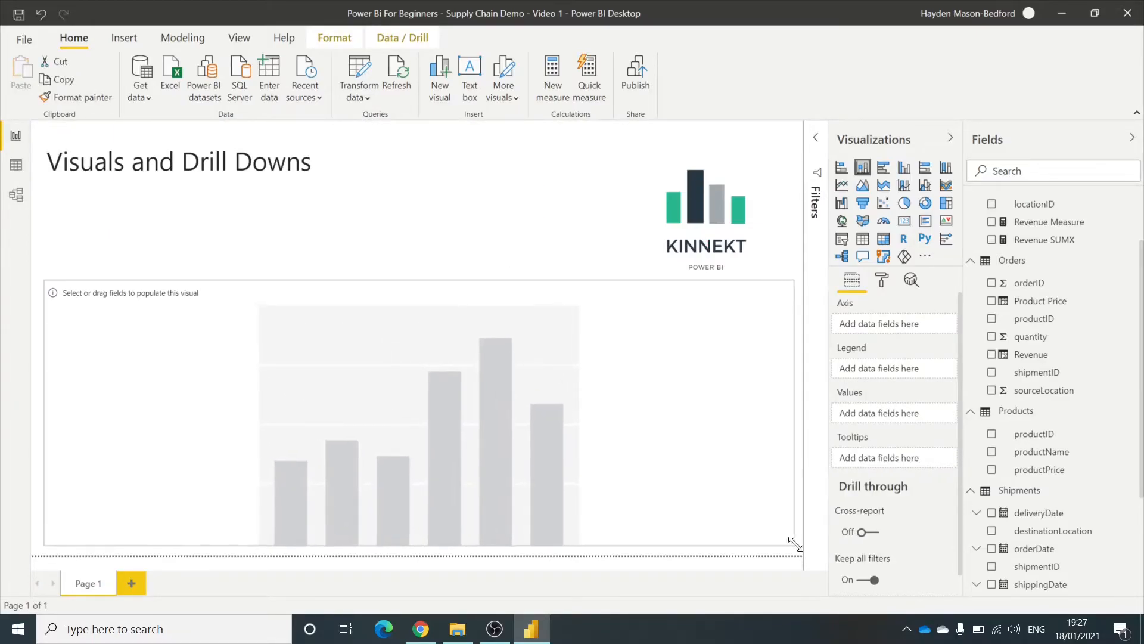
# Add the Shipments orderDate hierarchy to the chart's axis and Revenue Measure from Destinations as its values
pyautogui.scroll(-3, 1047, 470)
pyautogui.scroll(4, 1047, 462)
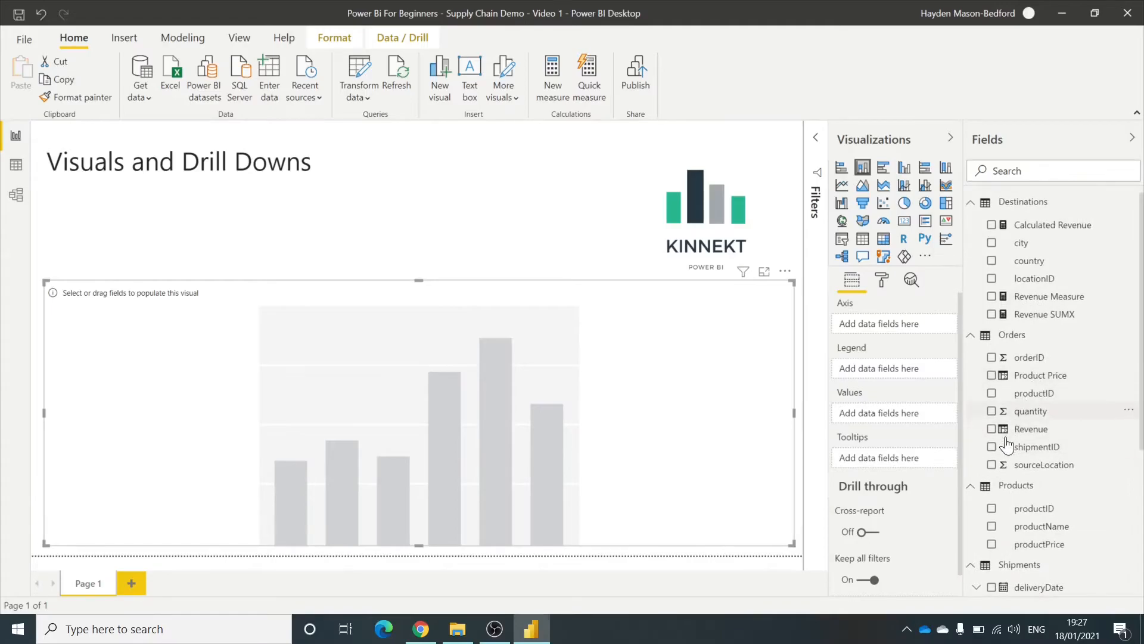
pyautogui.scroll(-4, 1010, 417)
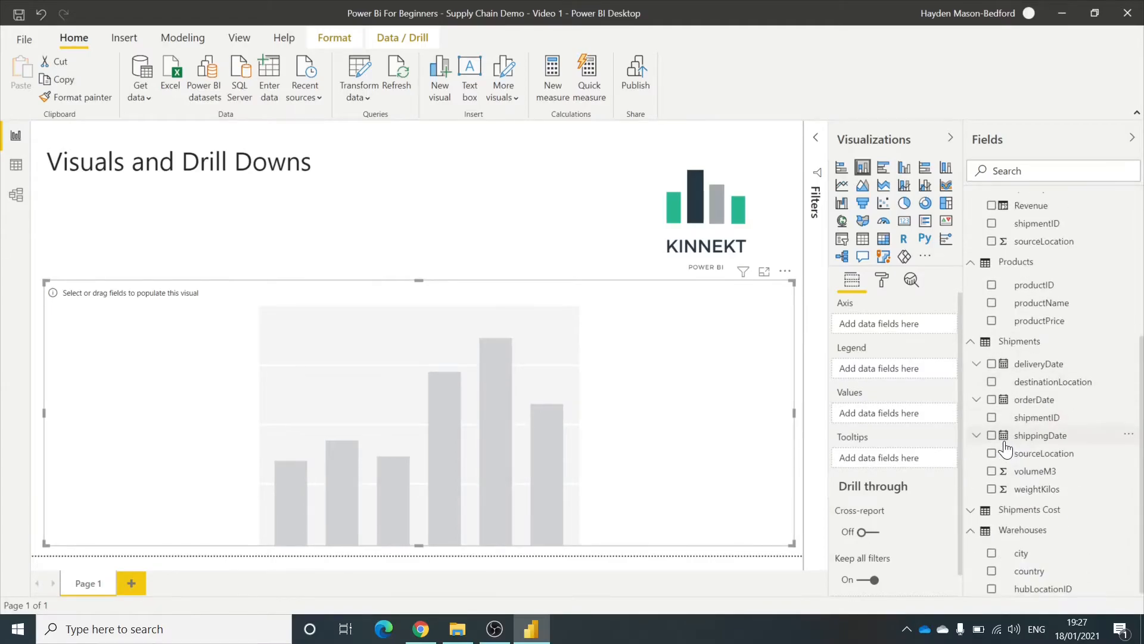
pyautogui.click(990, 396)
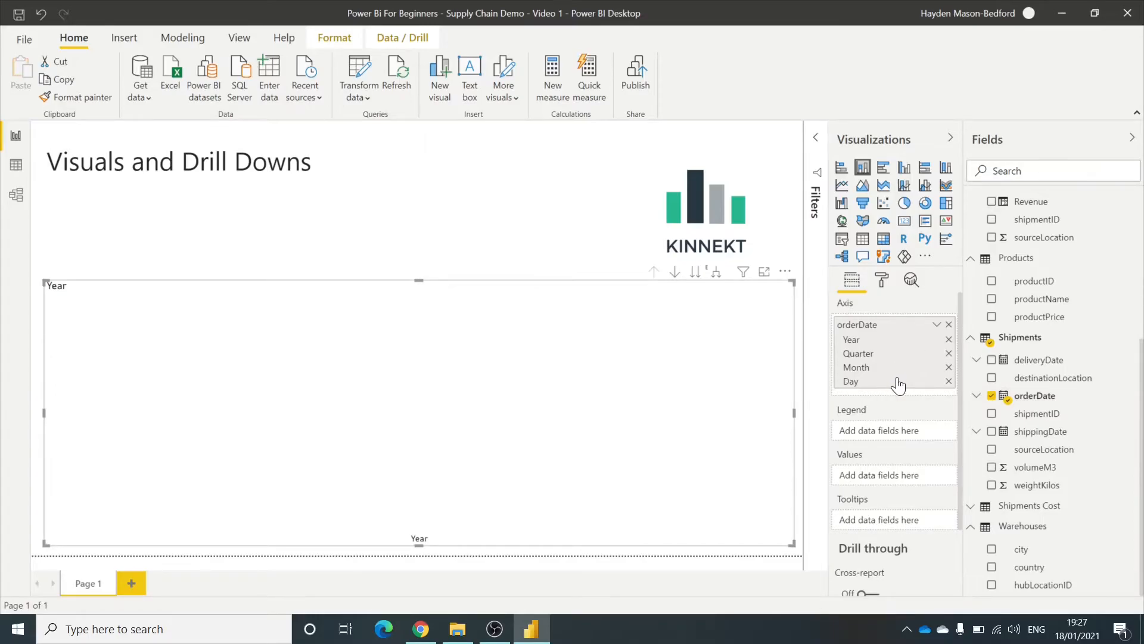
pyautogui.scroll(3, 1027, 256)
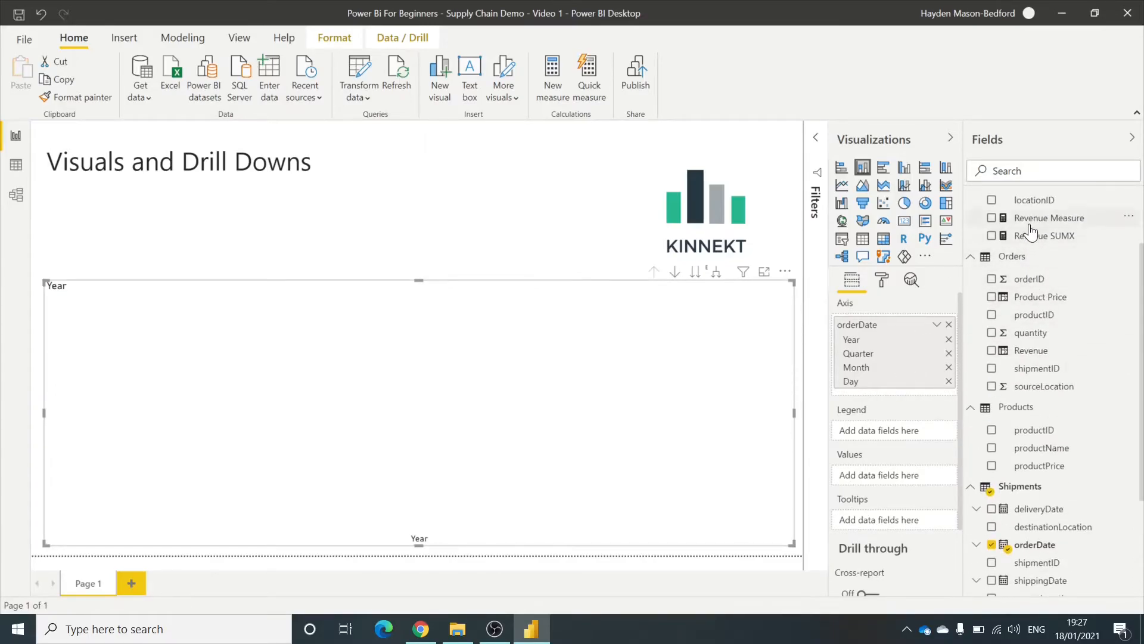
pyautogui.click(992, 218)
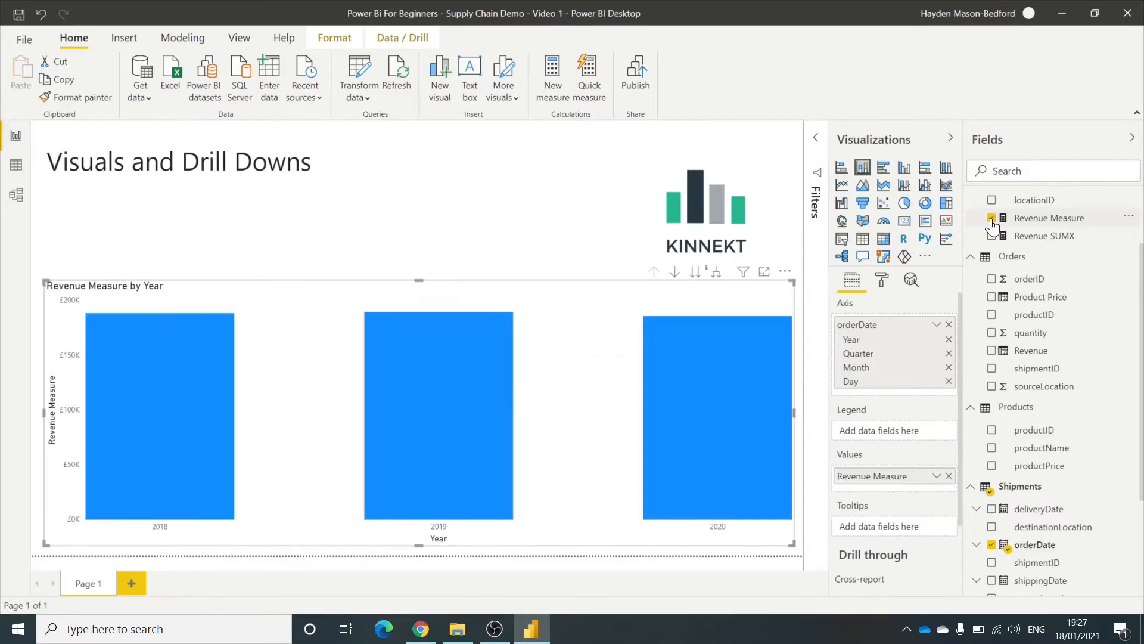
# Examine the yearly revenue, turn on drill-down mode to view 2019 by quarter, and return to the year level
pyautogui.moveTo(425, 386)
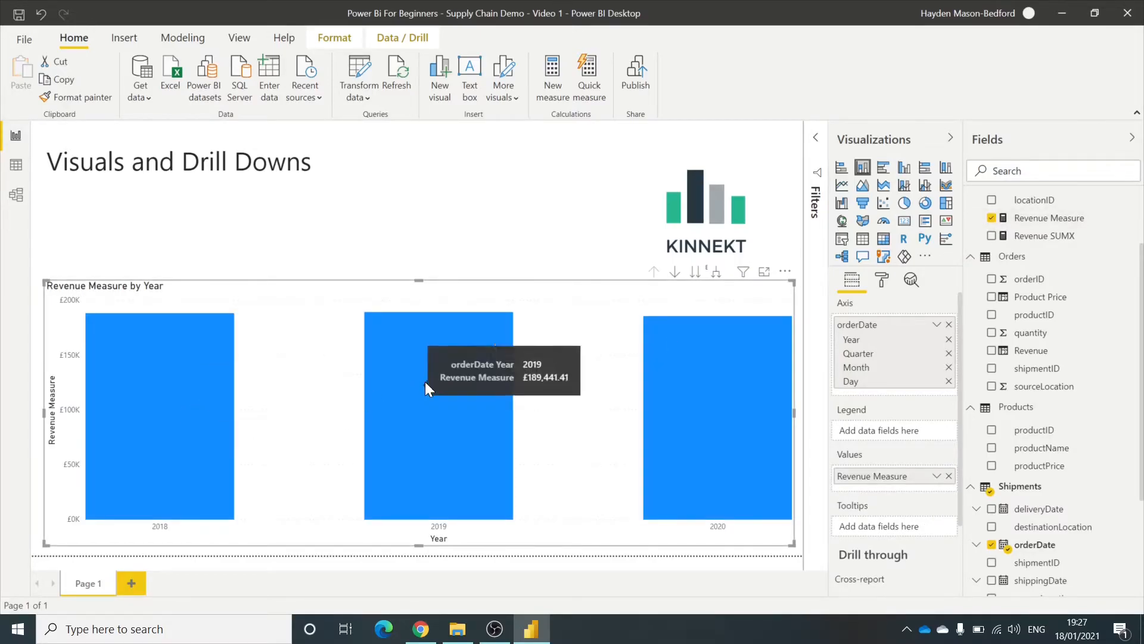
pyautogui.moveTo(677, 396)
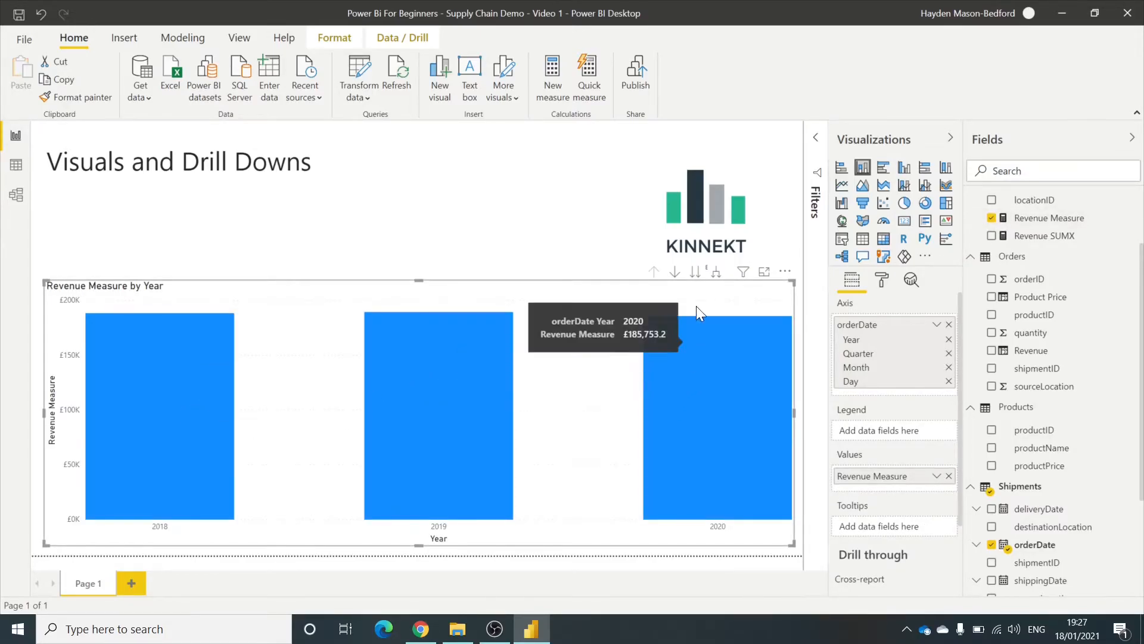
pyautogui.click(675, 271)
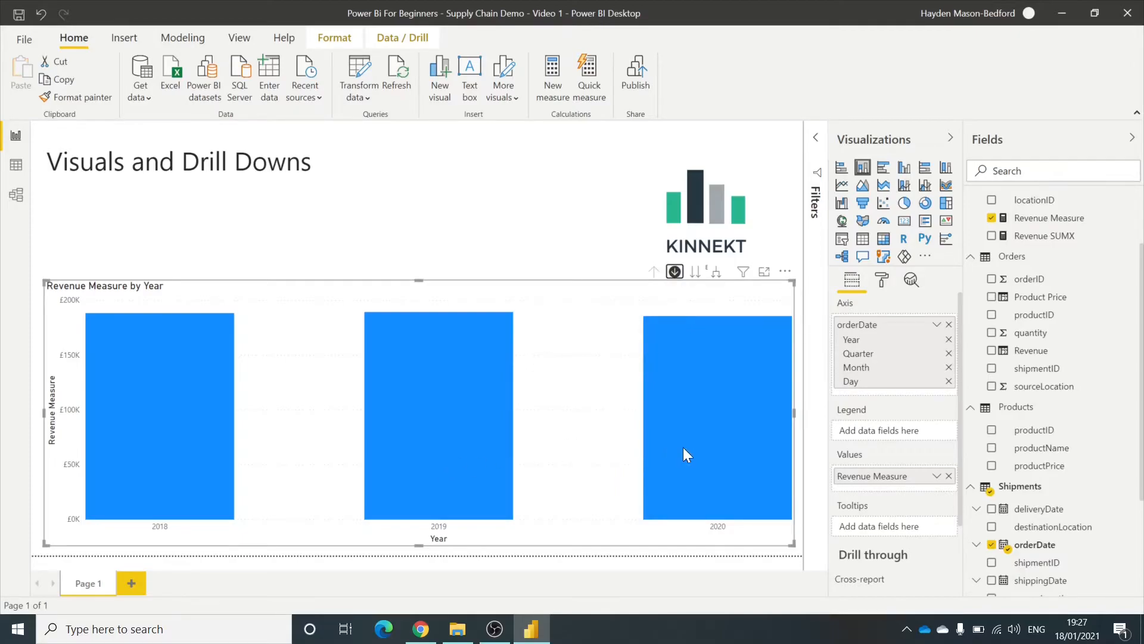
pyautogui.click(472, 441)
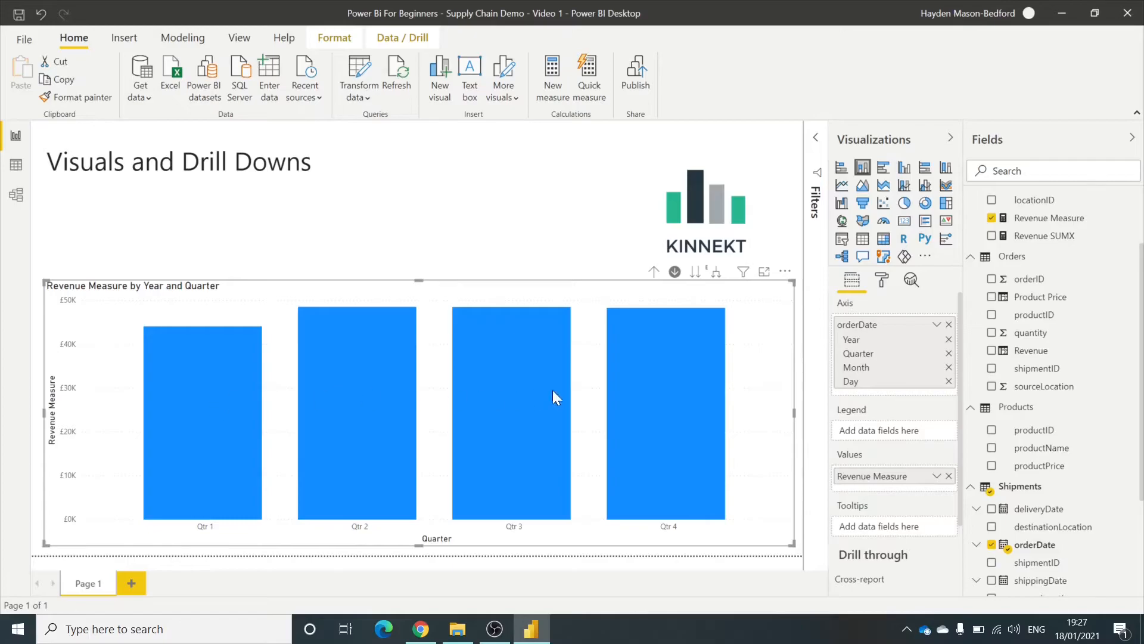
pyautogui.click(653, 272)
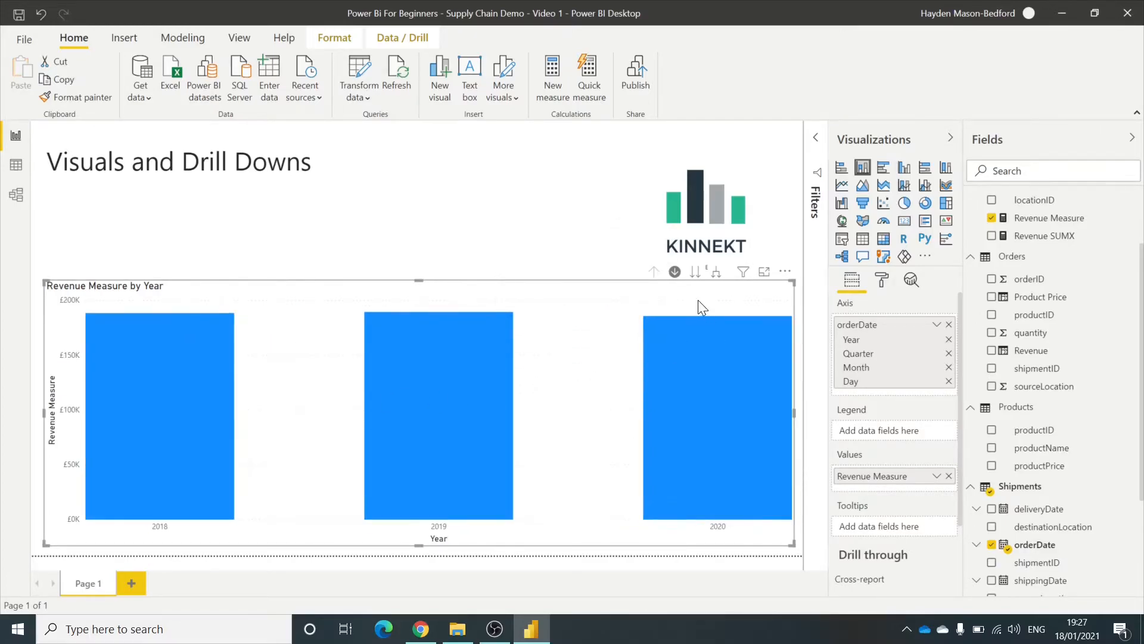
# Try the chart's axis with plain orderDate values and switch it back to the Date Hierarchy
pyautogui.click(937, 326)
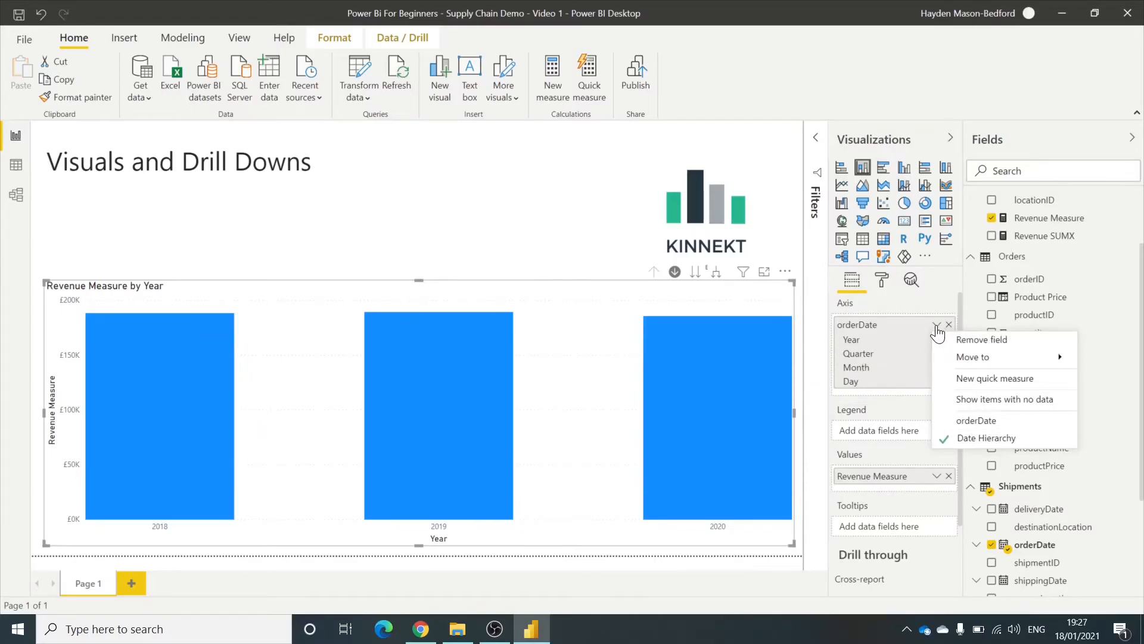
pyautogui.click(971, 420)
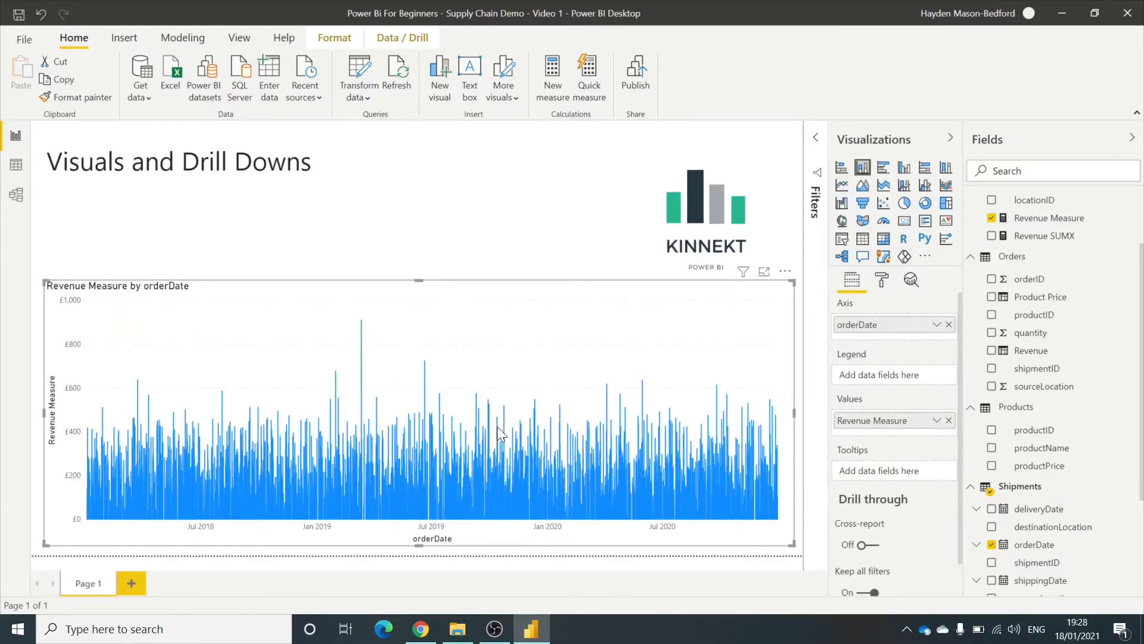
pyautogui.click(939, 330)
pyautogui.click(982, 455)
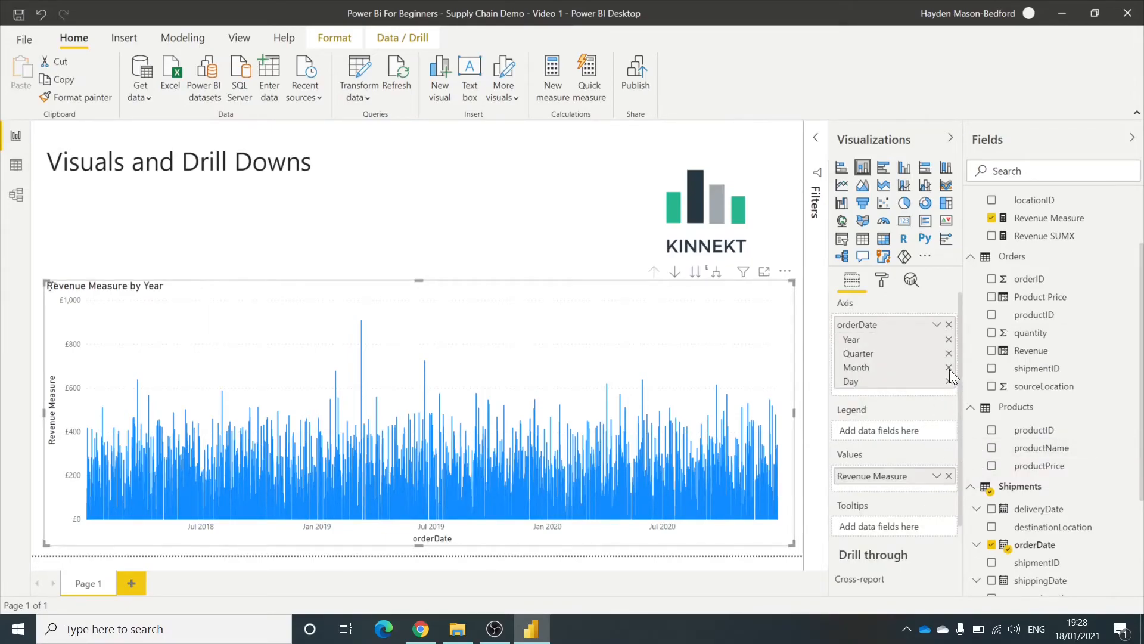
# Remove the Day level from the axis's orderDate hierarchy and add the Warehouses city field below Month
pyautogui.click(948, 381)
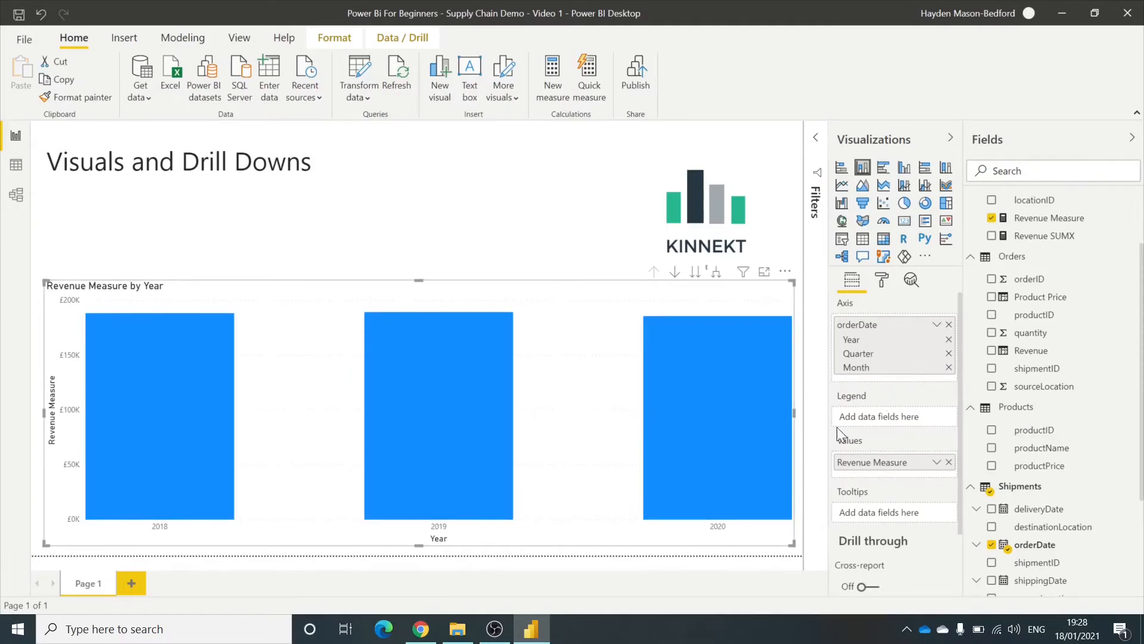
pyautogui.scroll(3, 1044, 248)
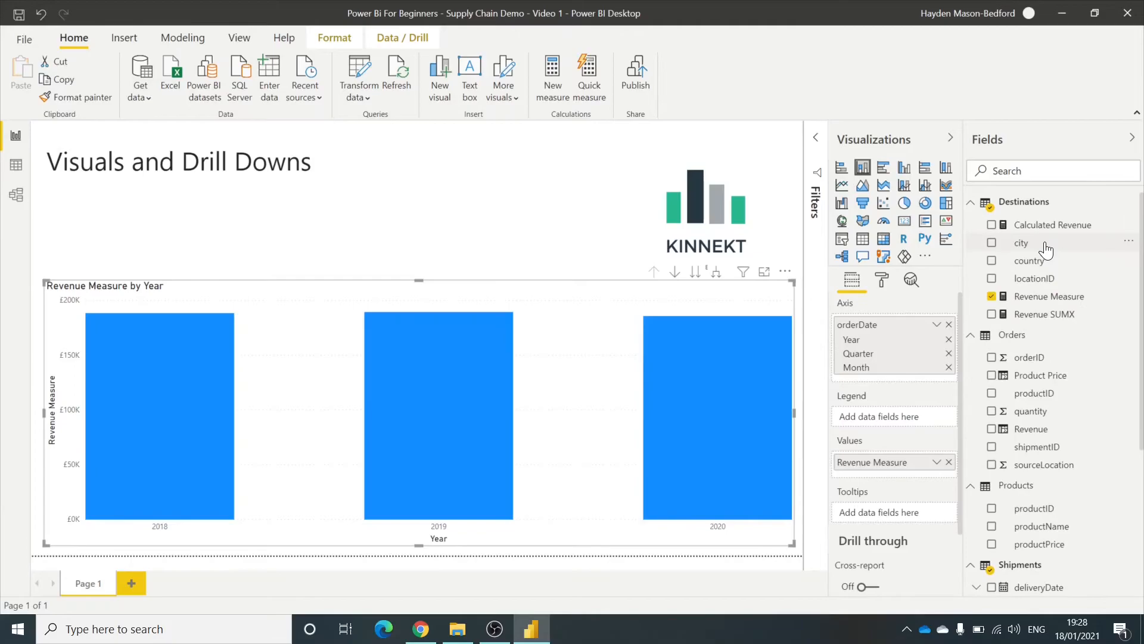
pyautogui.scroll(-3, 1044, 286)
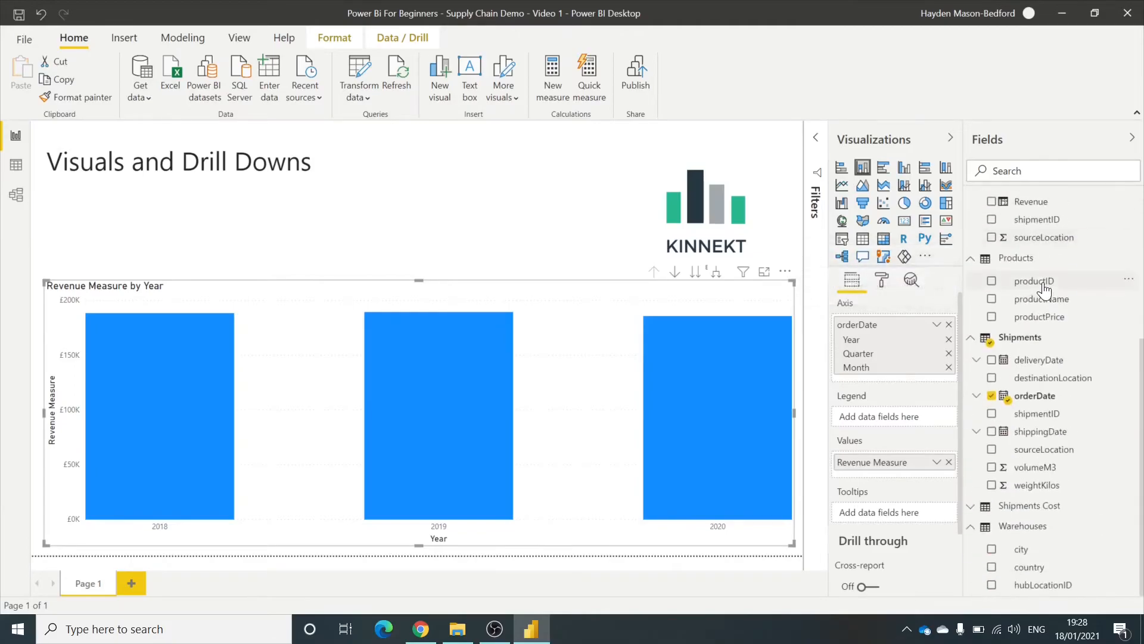
pyautogui.moveTo(1042, 549); pyautogui.dragTo(900, 383)
pyautogui.moveTo(1026, 548); pyautogui.dragTo(905, 381)
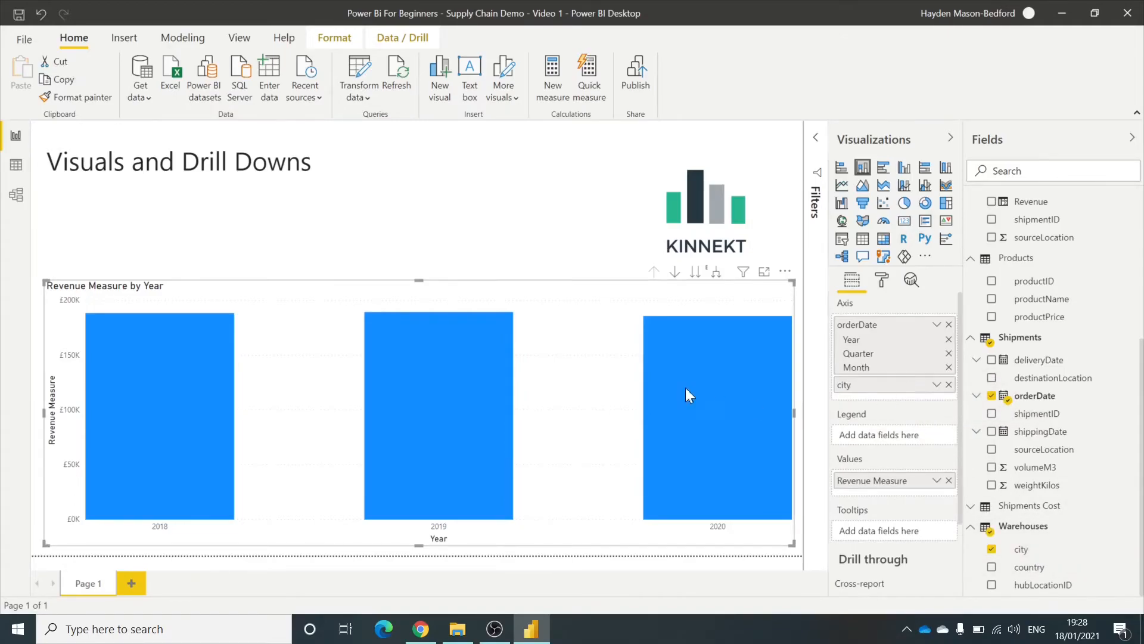
# Turn on drill-down mode and drill through 2018, Qtr 4 and December to view revenue by warehouse city
pyautogui.click(675, 271)
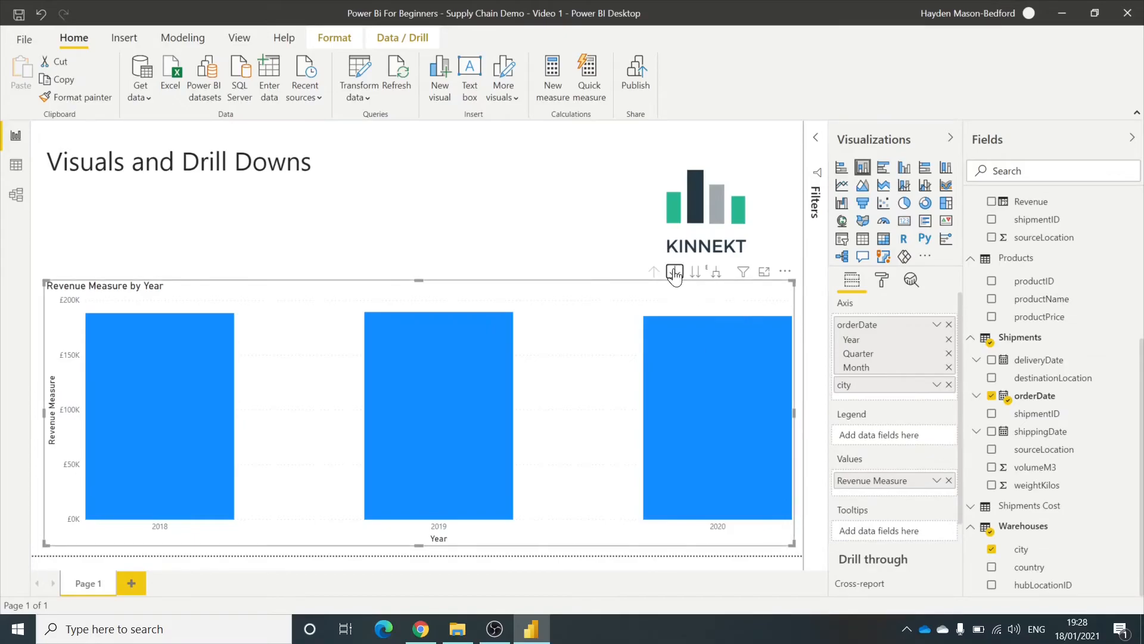
pyautogui.click(165, 415)
pyautogui.click(638, 436)
pyautogui.moveTo(226, 409)
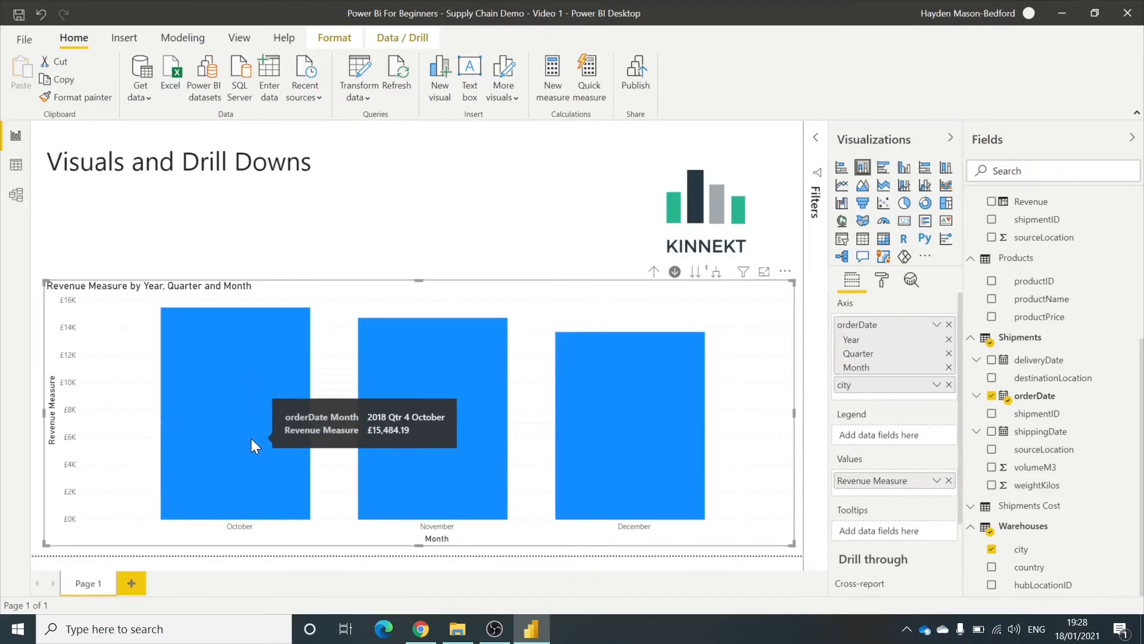
pyautogui.click(570, 431)
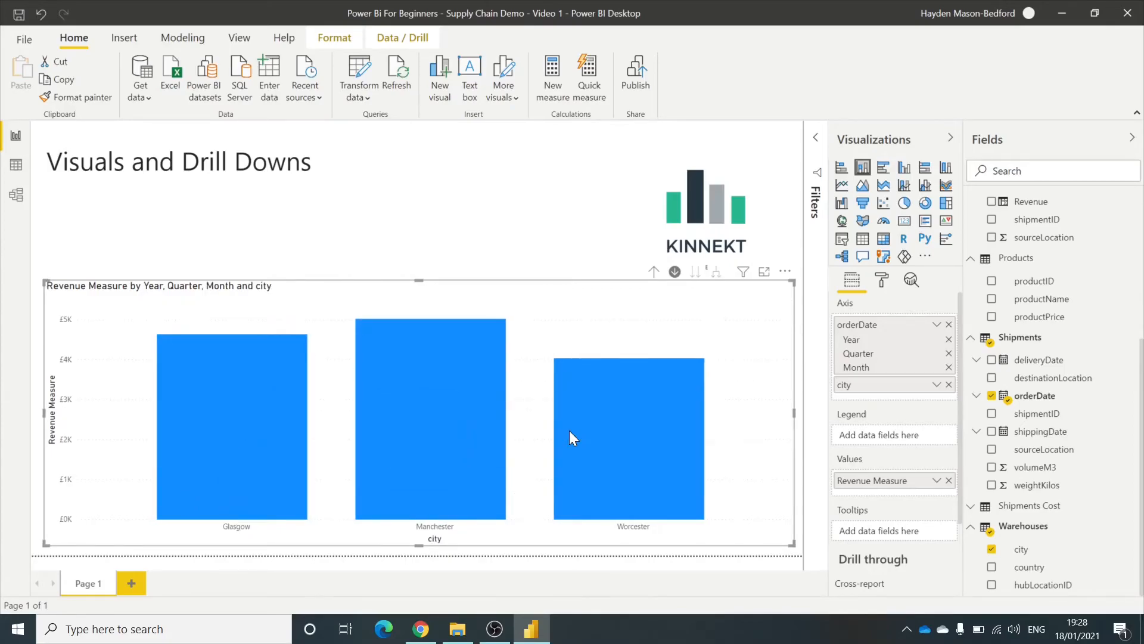